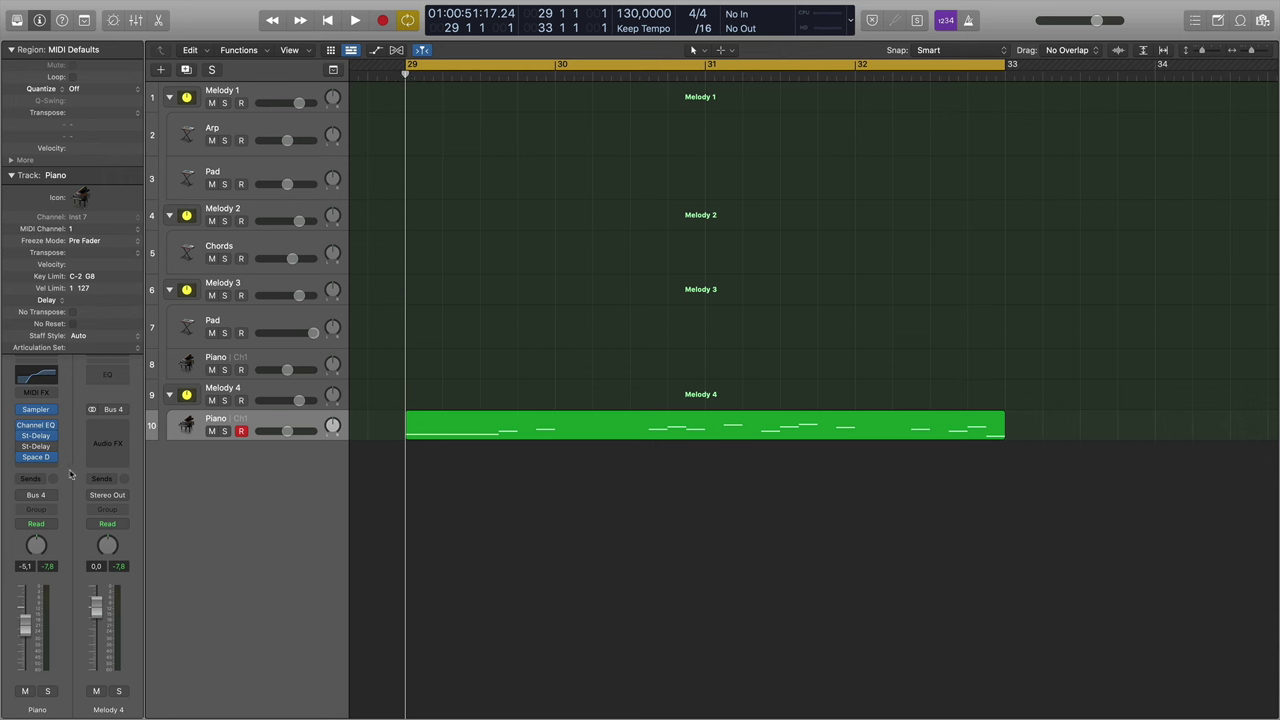
# Review the Sampler instrument settings on the Piano track in Melody 4, and close the plug-in.
pyautogui.moveTo(23, 439)
pyautogui.click(50, 412)
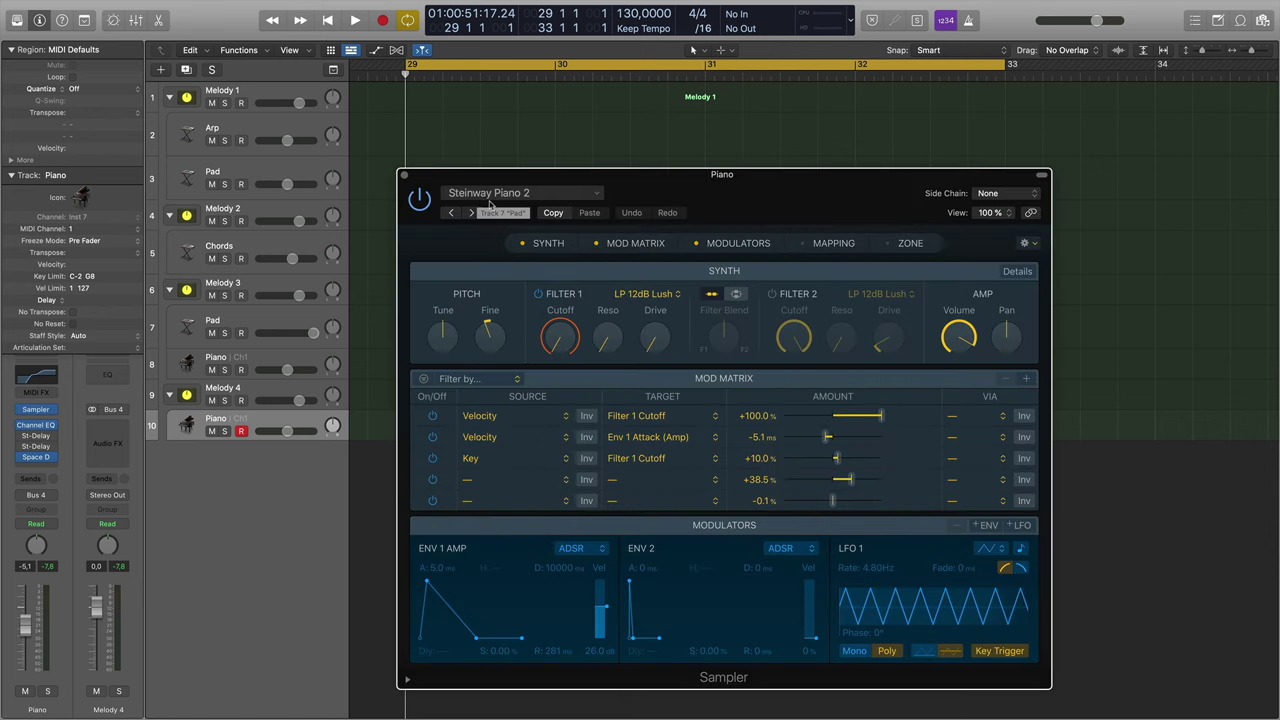
pyautogui.click(404, 175)
# Examine the notes of the Melody 4 Piano region in the Piano Roll, and close the editor.
pyautogui.click(488, 427)
pyautogui.doubleClick(489, 427)
pyautogui.scroll(3, 844, 554)
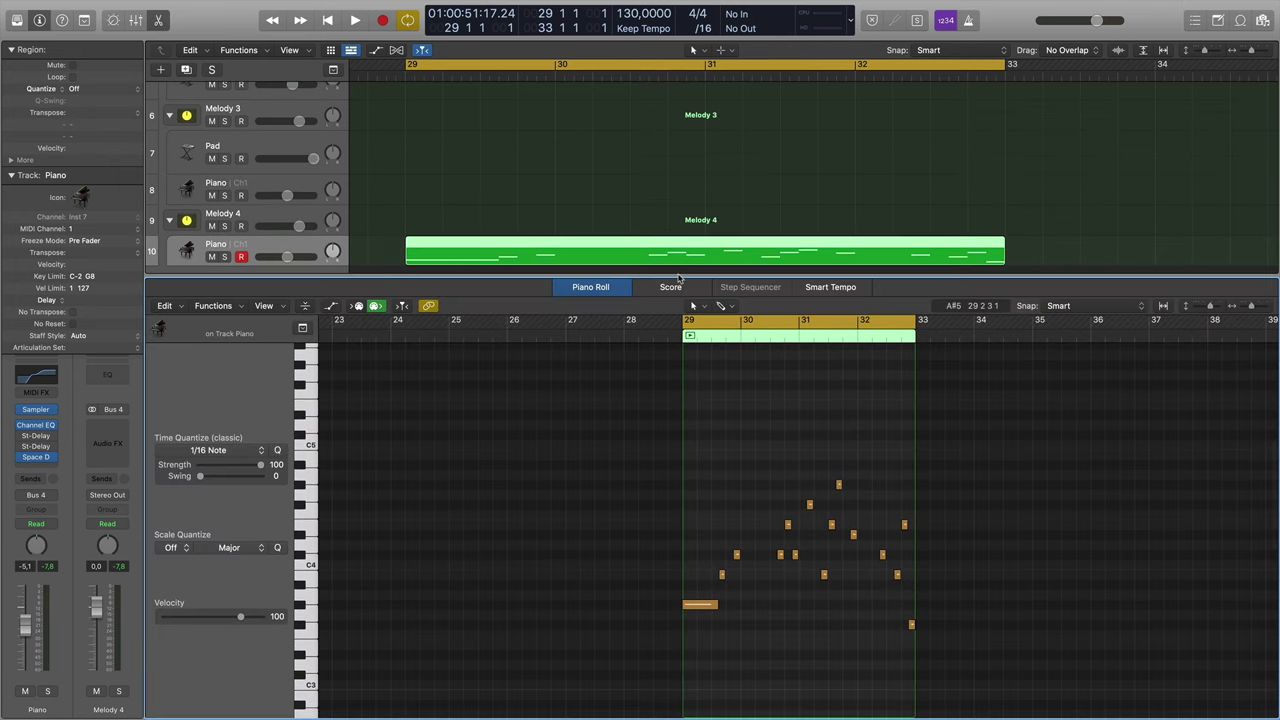
pyautogui.press('e')
# Review the Channel EQ curve and the Space Designer reverb settings on the Piano track, closing each plug-in.
pyautogui.click(36, 425)
pyautogui.click(523, 338)
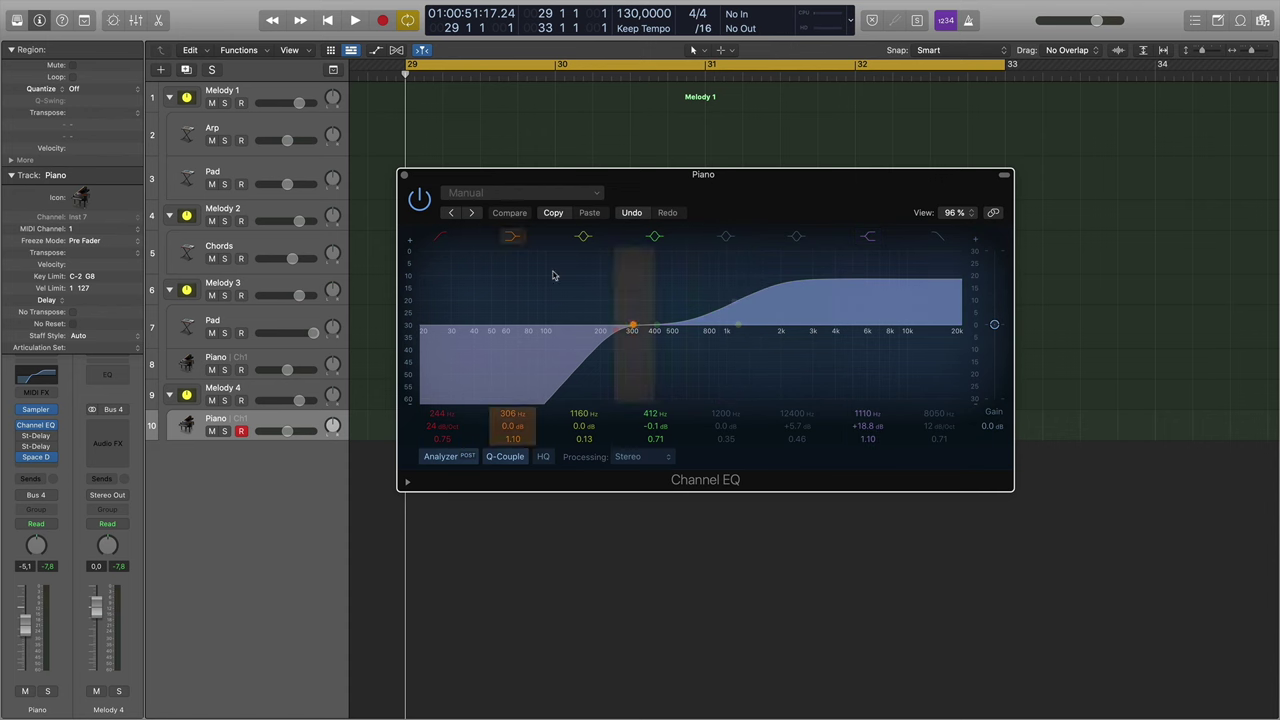
pyautogui.click(404, 176)
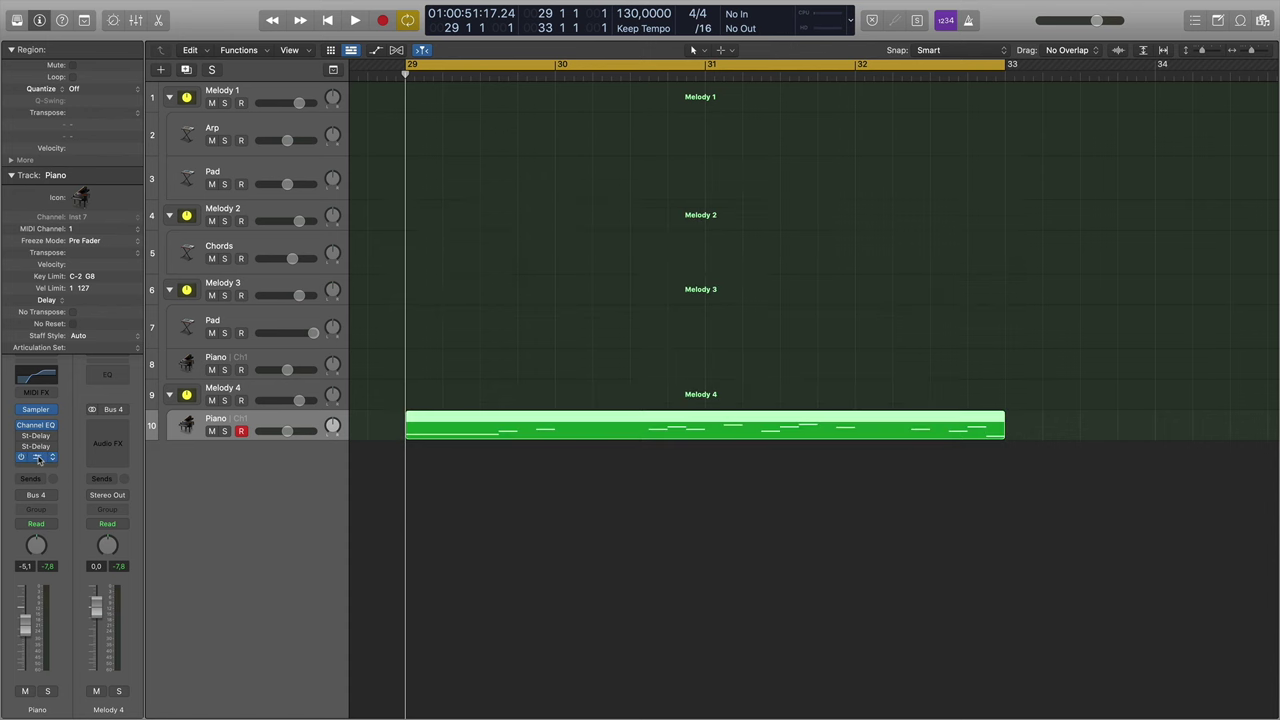
pyautogui.click(36, 457)
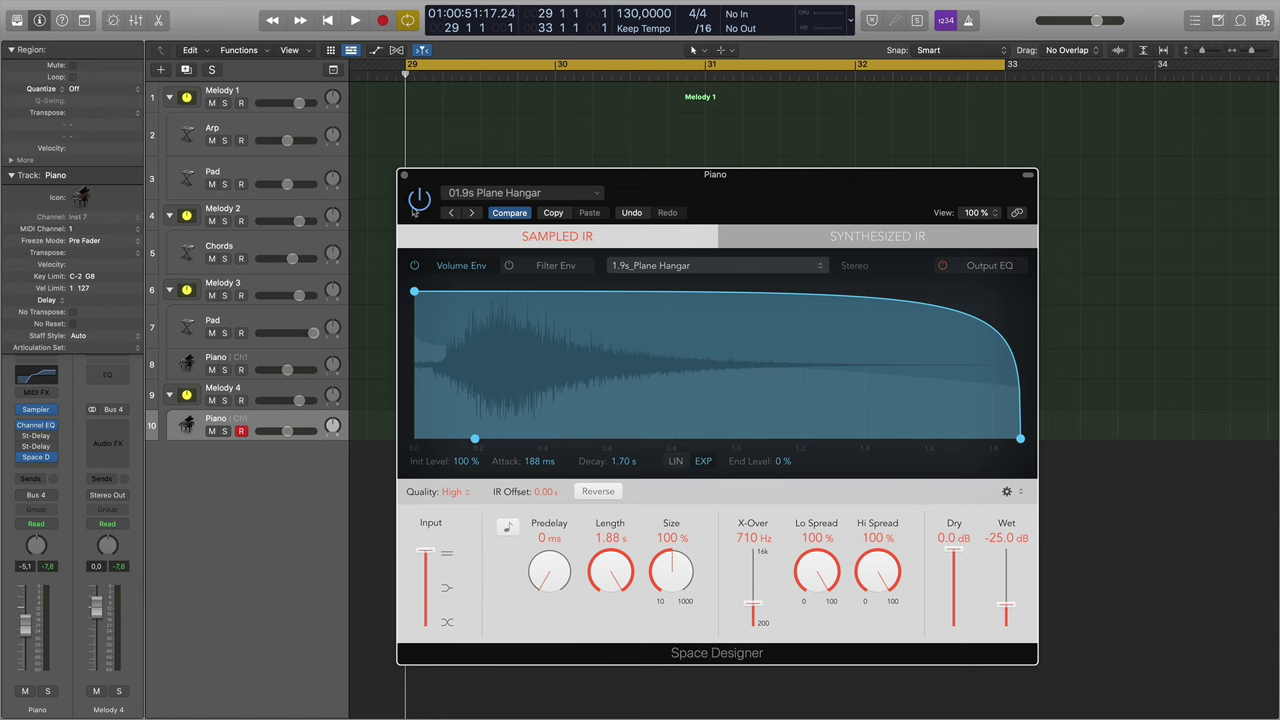
pyautogui.click(404, 176)
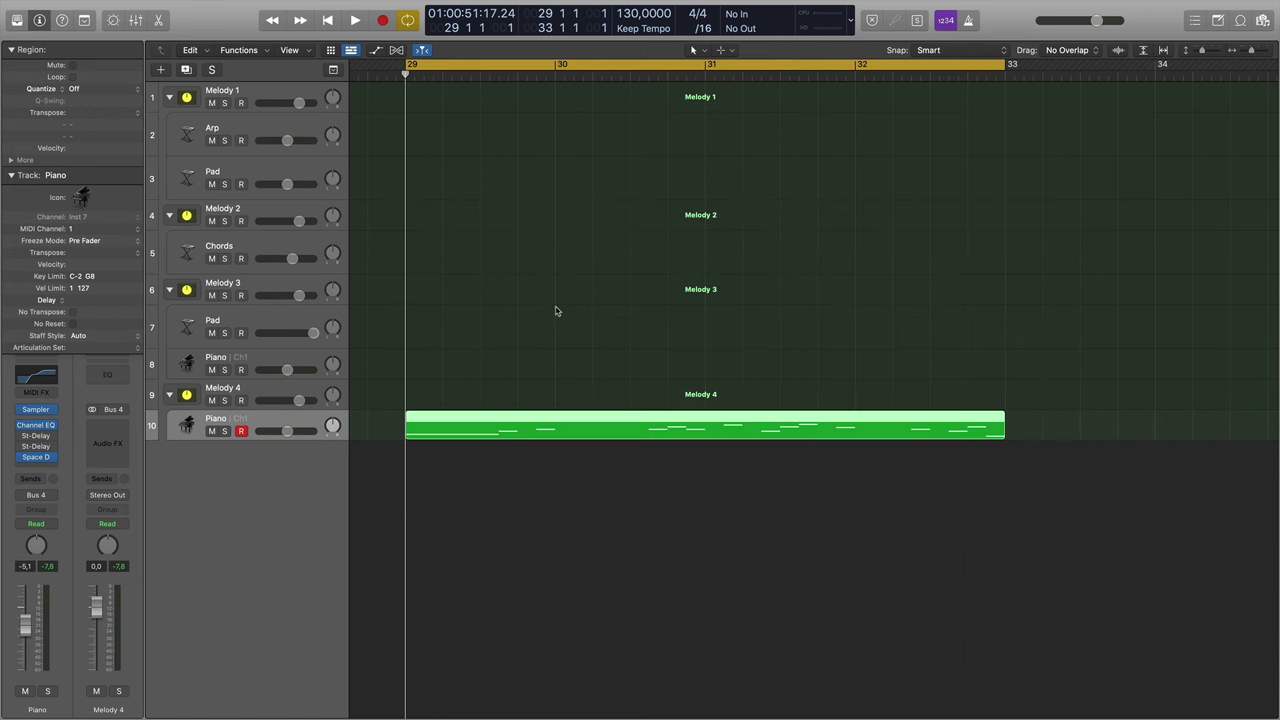
# Audition the piano melody with the delays bypassed and enlarge the height of the Melody 4 Piano track.
pyautogui.press('space')
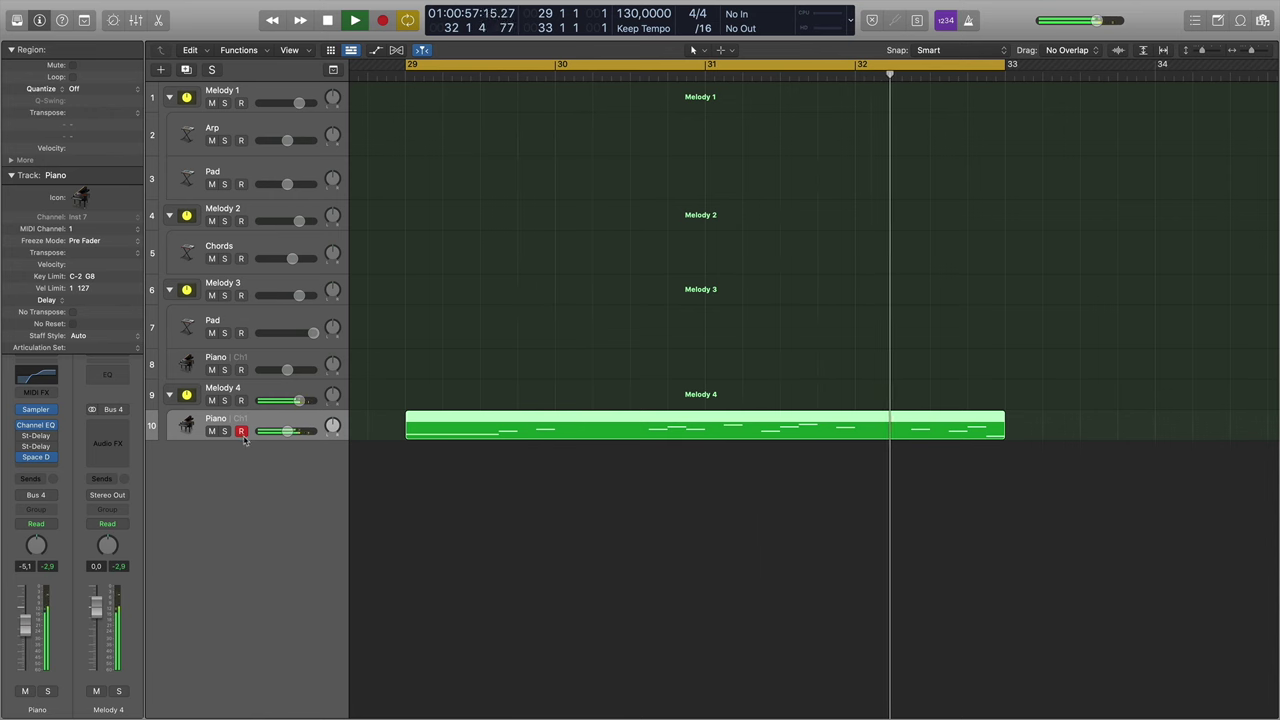
pyautogui.moveTo(245, 439); pyautogui.dragTo(246, 584)
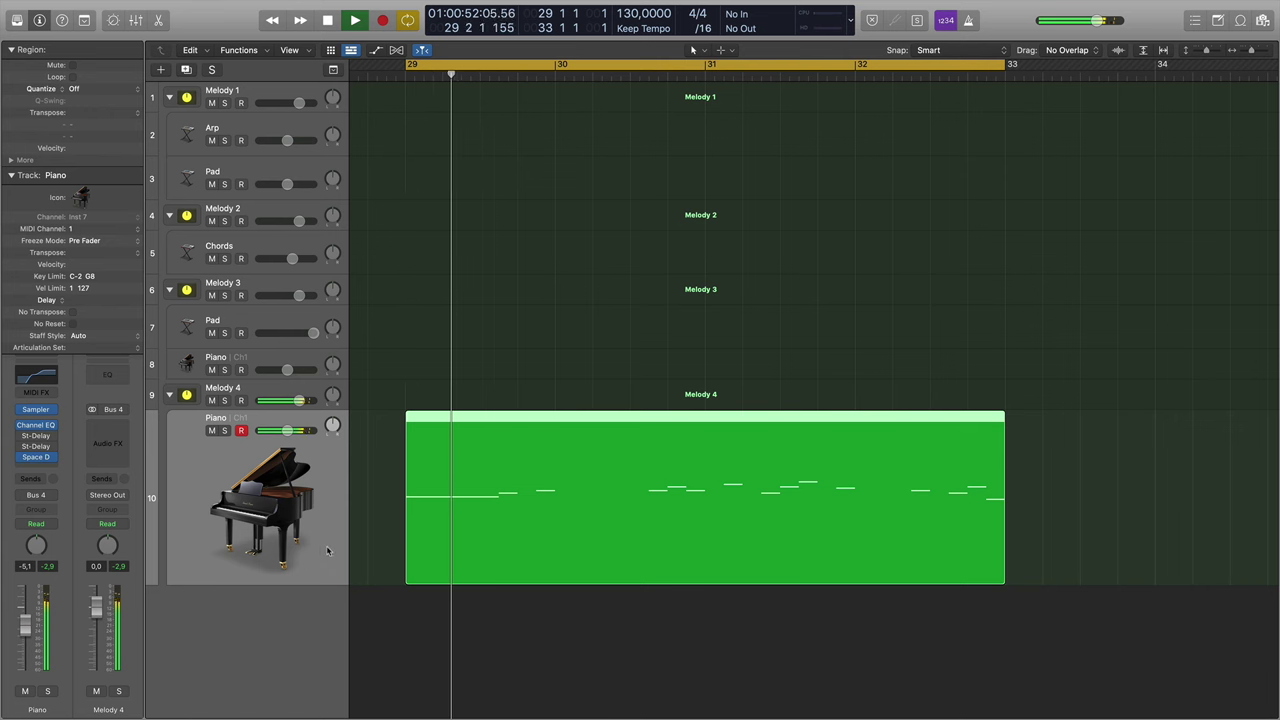
pyautogui.press('space')
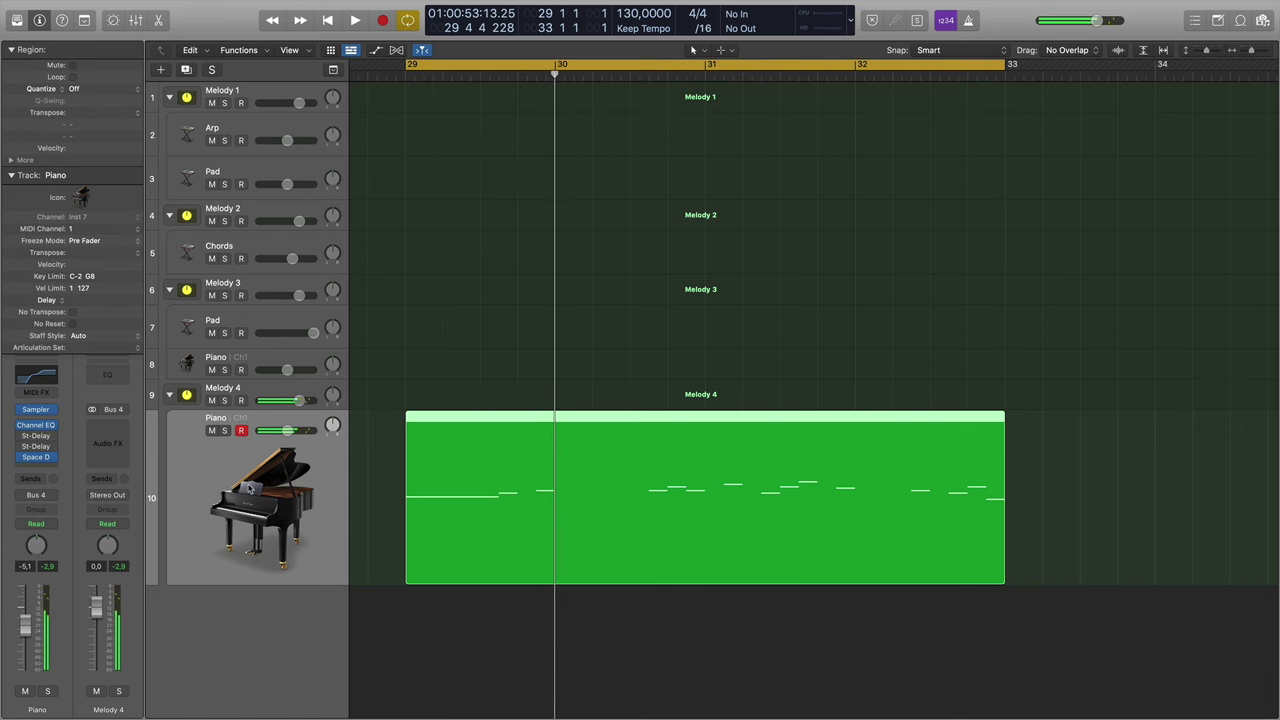
# Enable the first Stereo Delay on the Piano track and open its settings above the piano region.
pyautogui.click(21, 436)
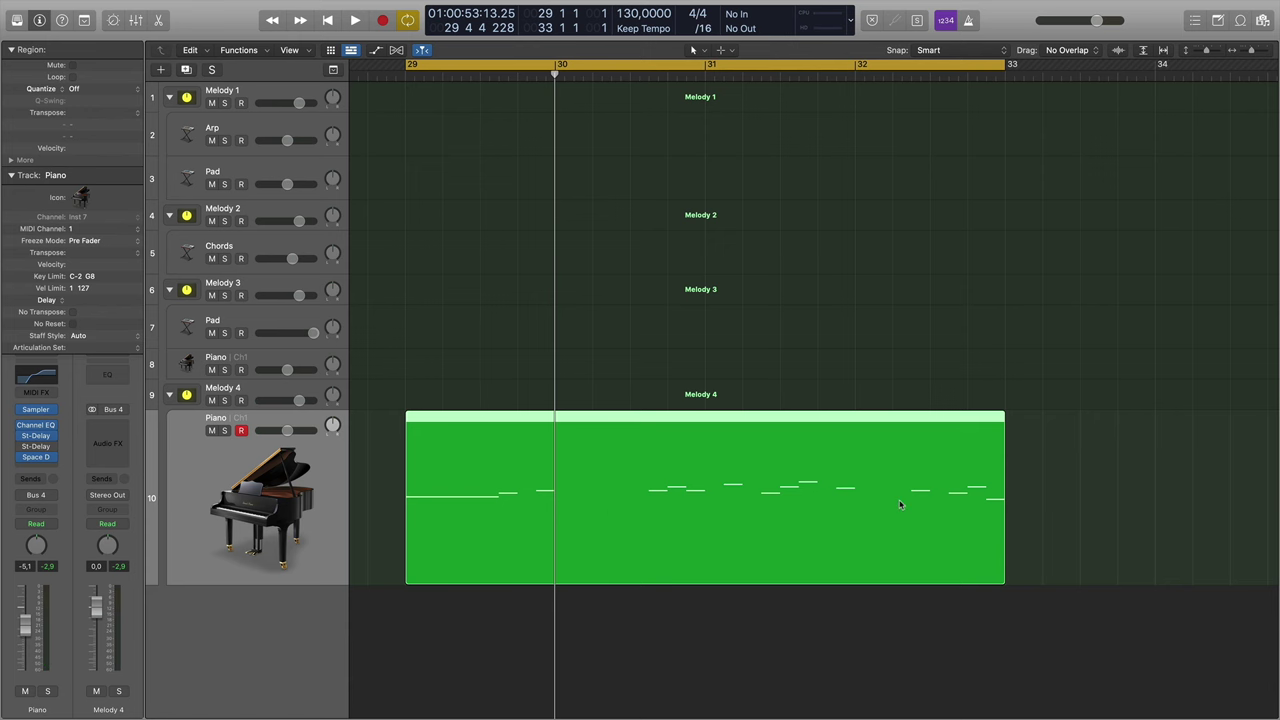
pyautogui.click(35, 436)
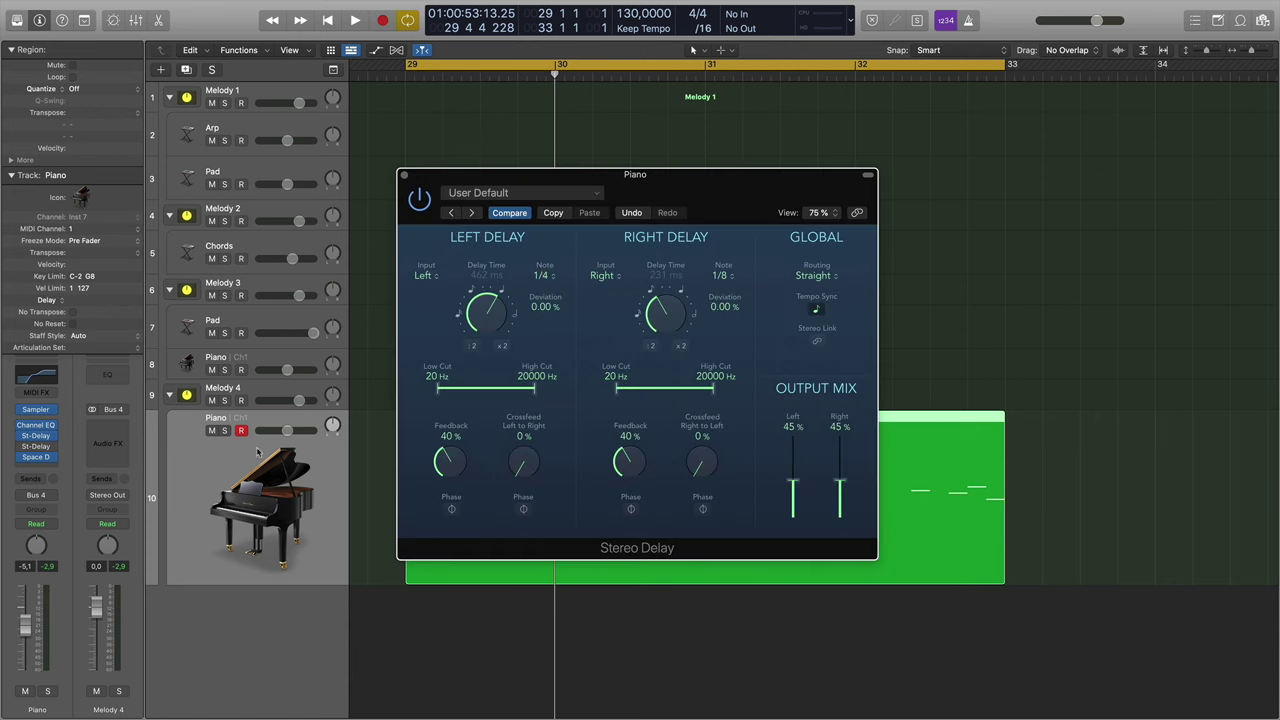
pyautogui.moveTo(578, 178); pyautogui.dragTo(530, 93)
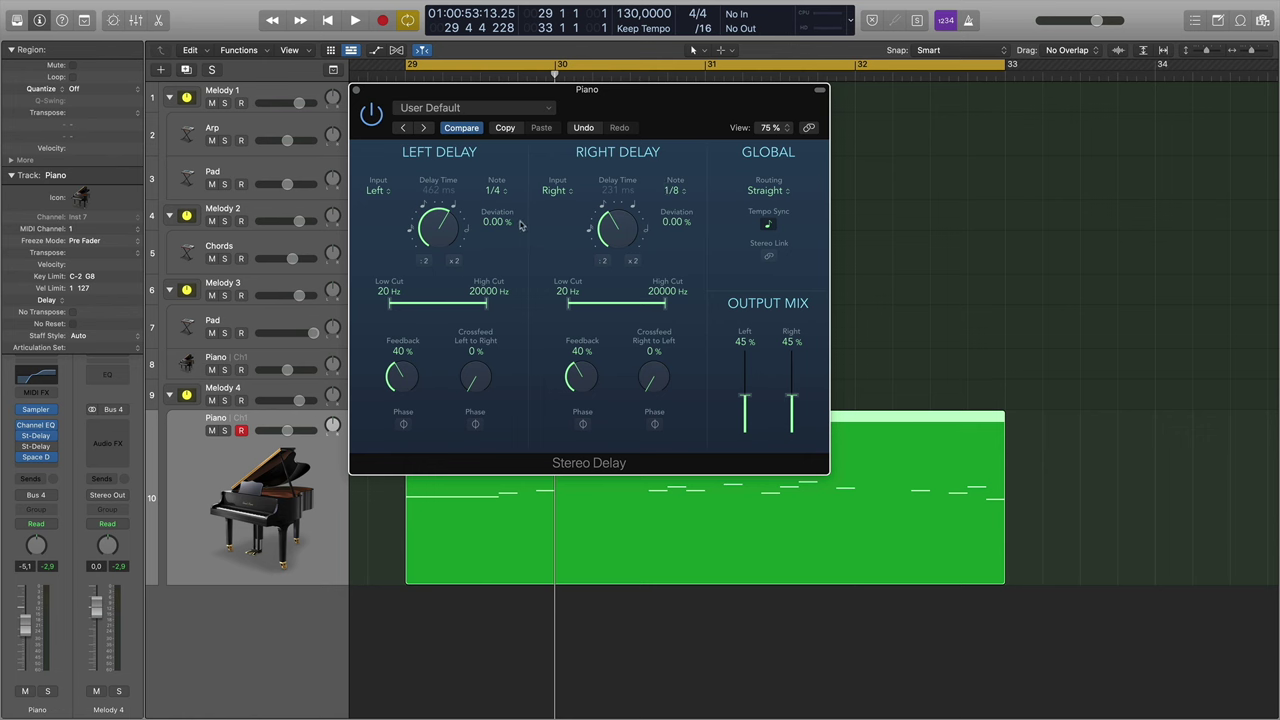
pyautogui.moveTo(540, 95); pyautogui.dragTo(687, 53)
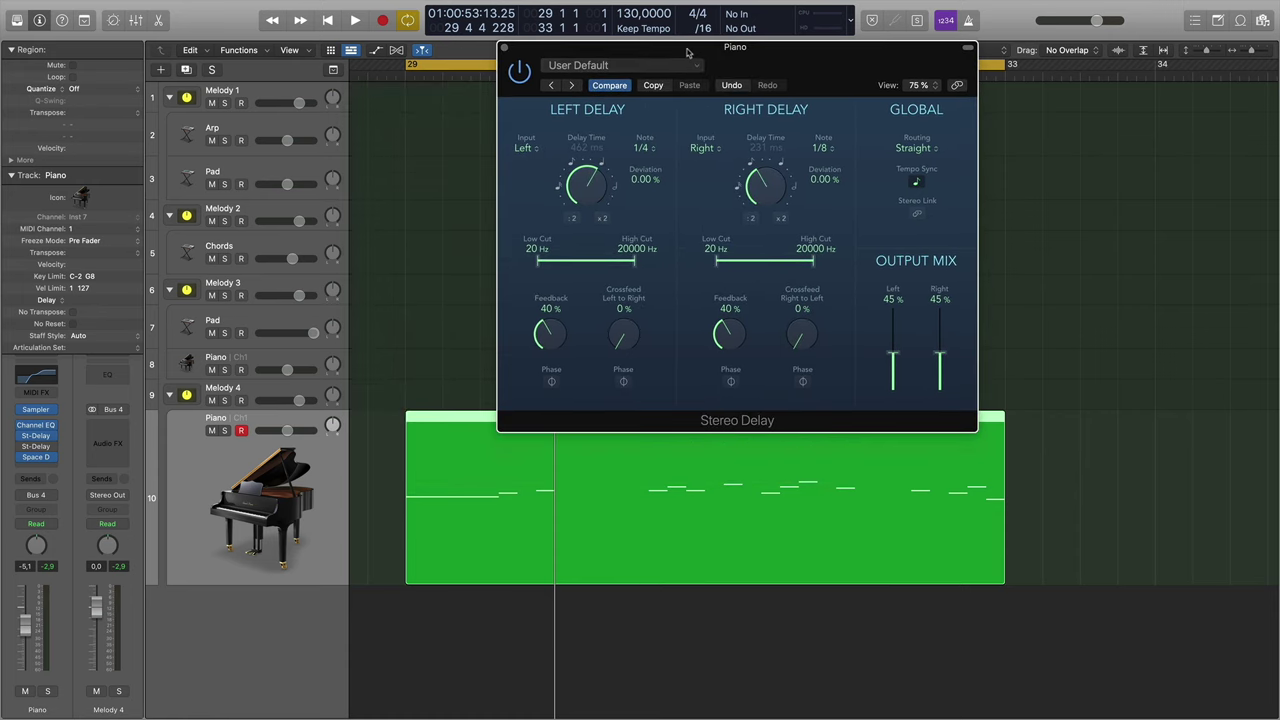
# Audition the piano melody from bar 29 with the Stereo Delay active.
pyautogui.click(407, 78)
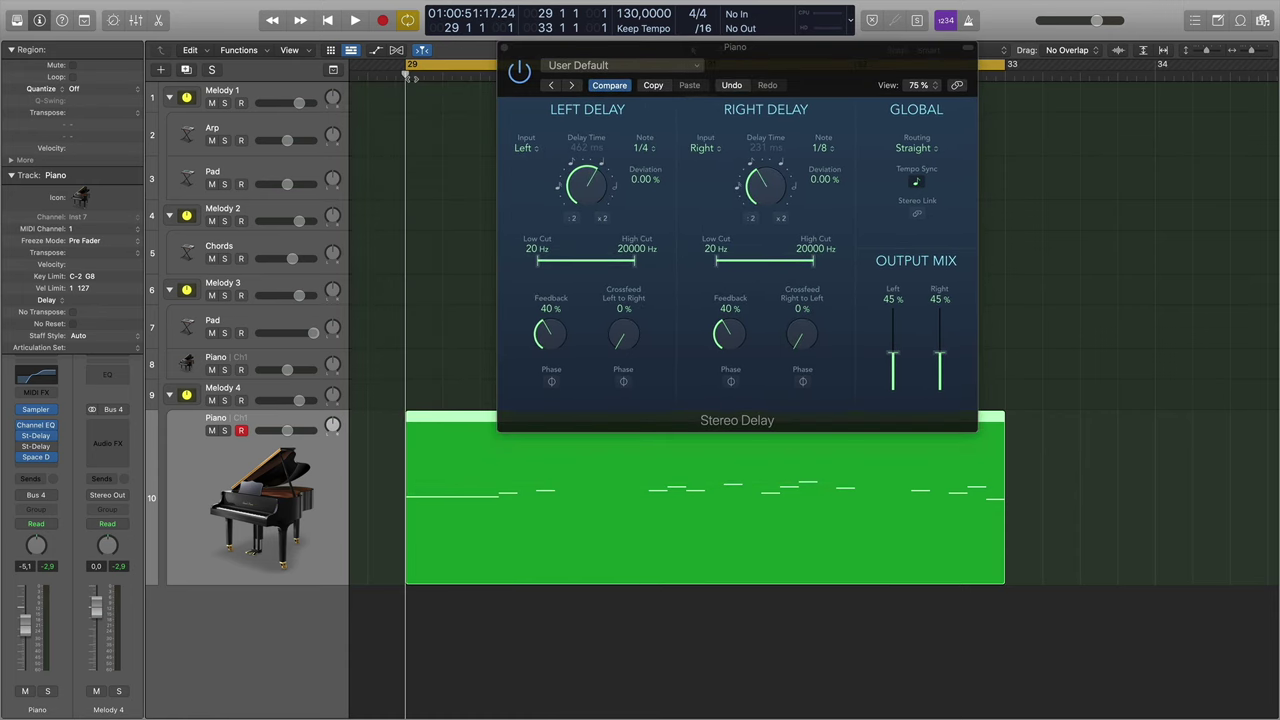
pyautogui.press('space')
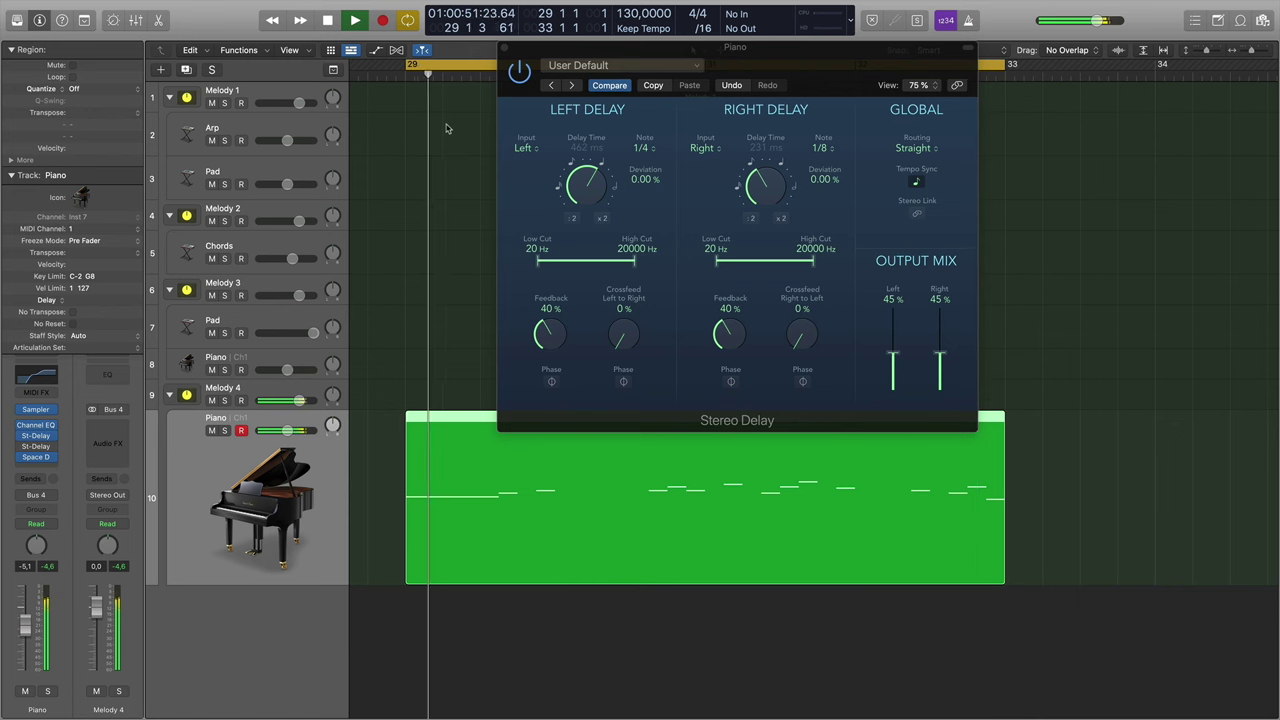
pyautogui.press('space')
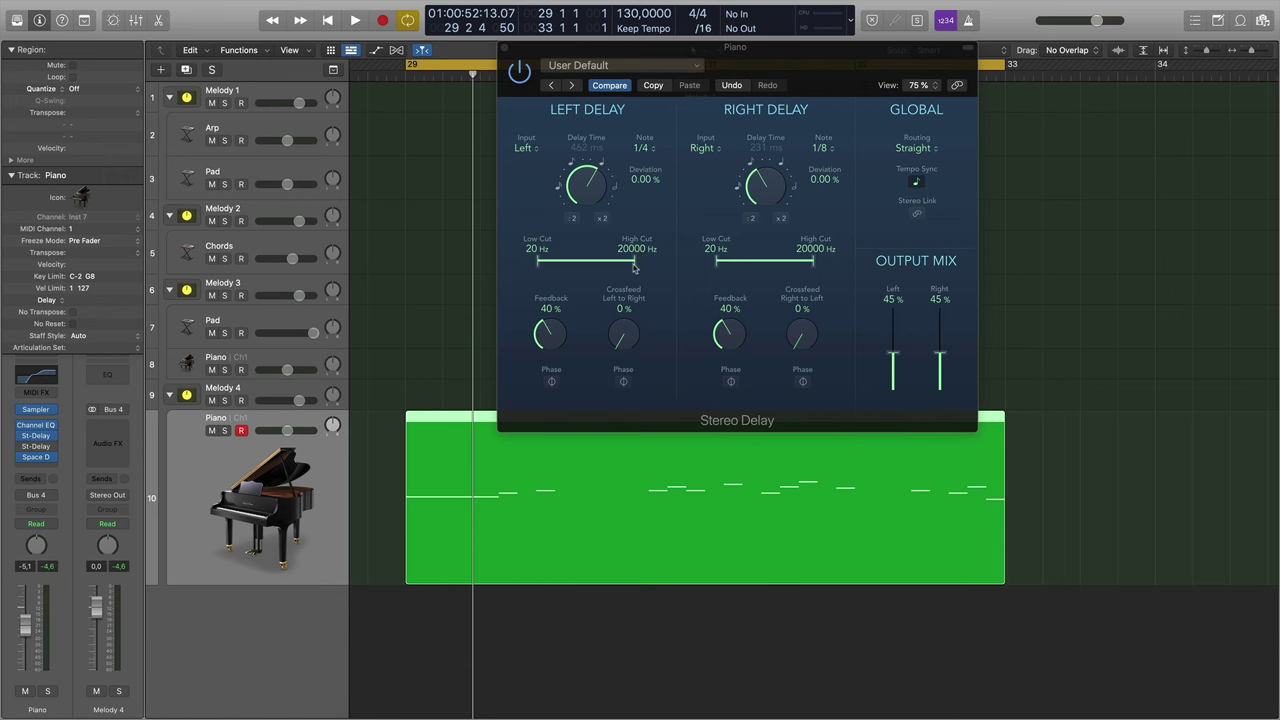
# Try a 20 Hz high cut on both the left and right delays, restore 20000 Hz, and close the Stereo Delay.
pyautogui.moveTo(633, 268); pyautogui.dragTo(437, 274)
pyautogui.moveTo(815, 262); pyautogui.dragTo(712, 264)
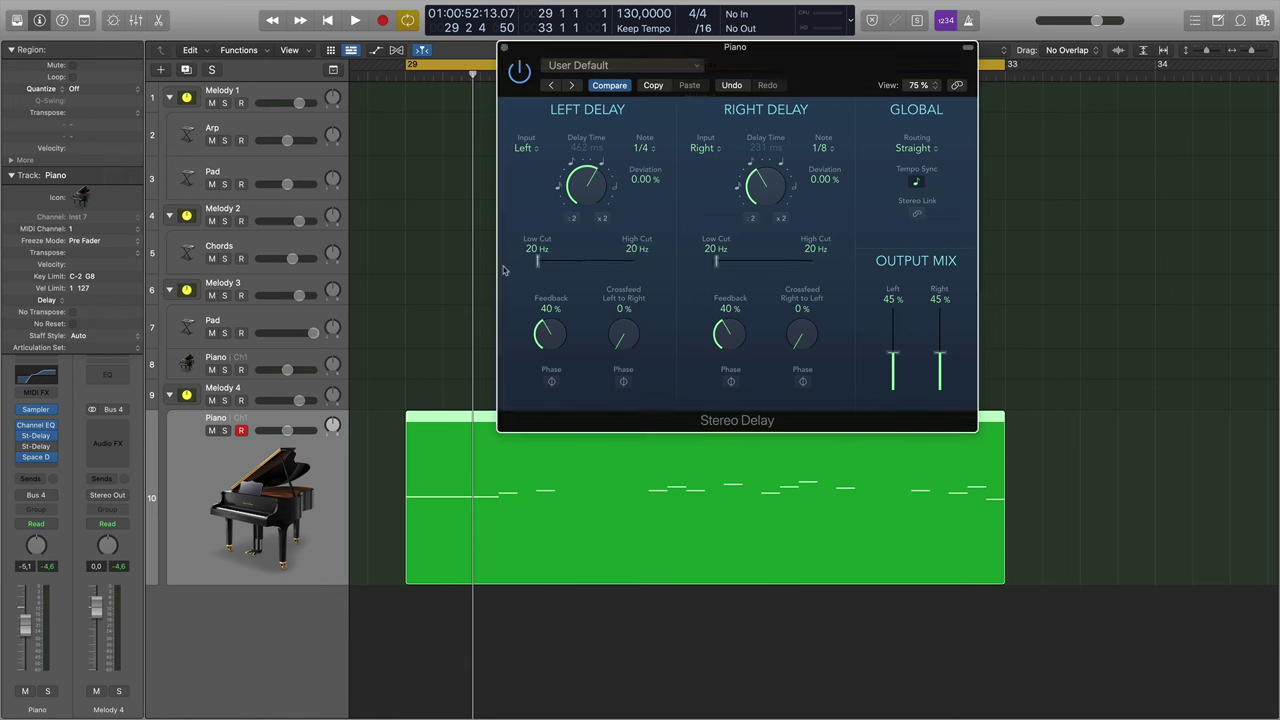
pyautogui.press('space')
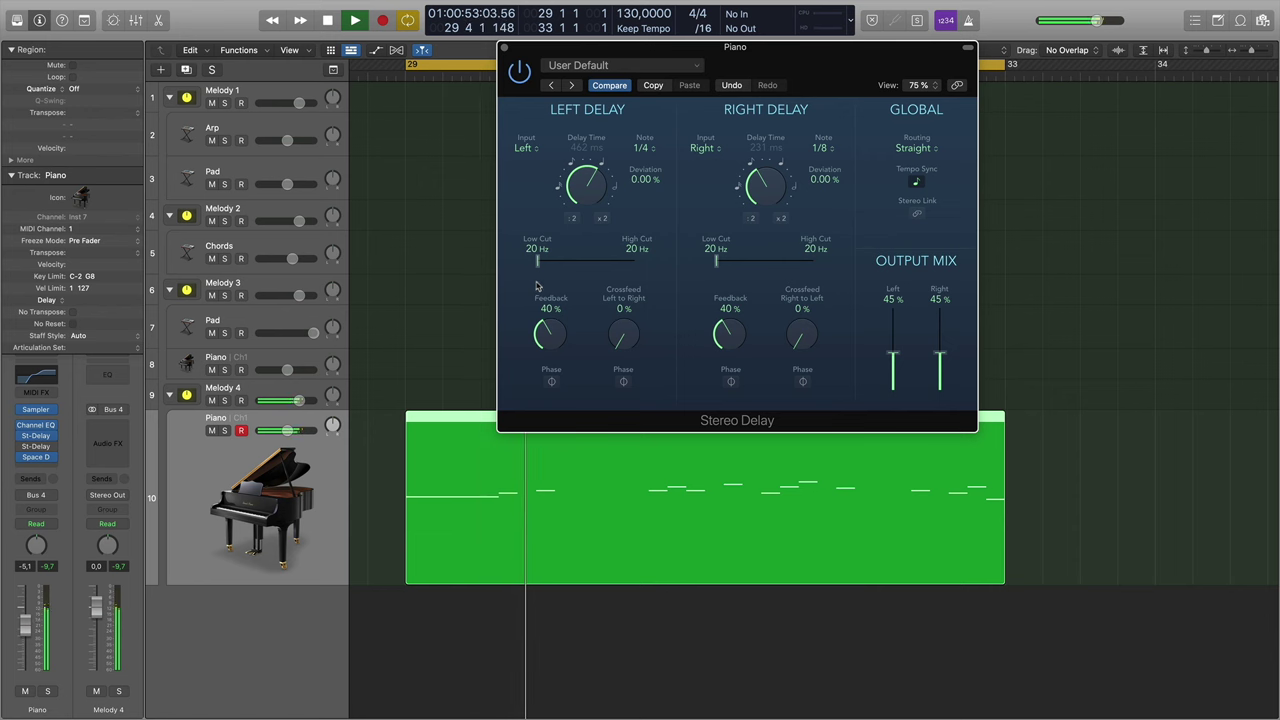
pyautogui.press('space')
pyautogui.moveTo(540, 266); pyautogui.dragTo(836, 265)
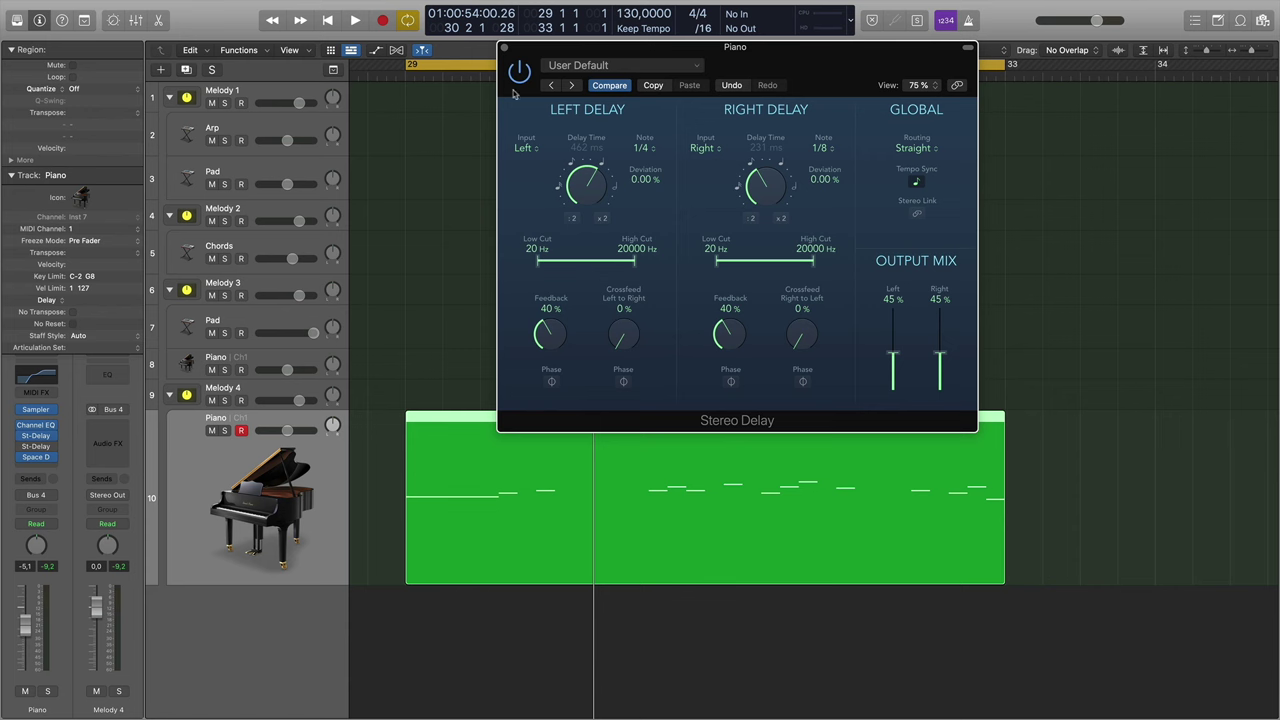
pyautogui.click(504, 48)
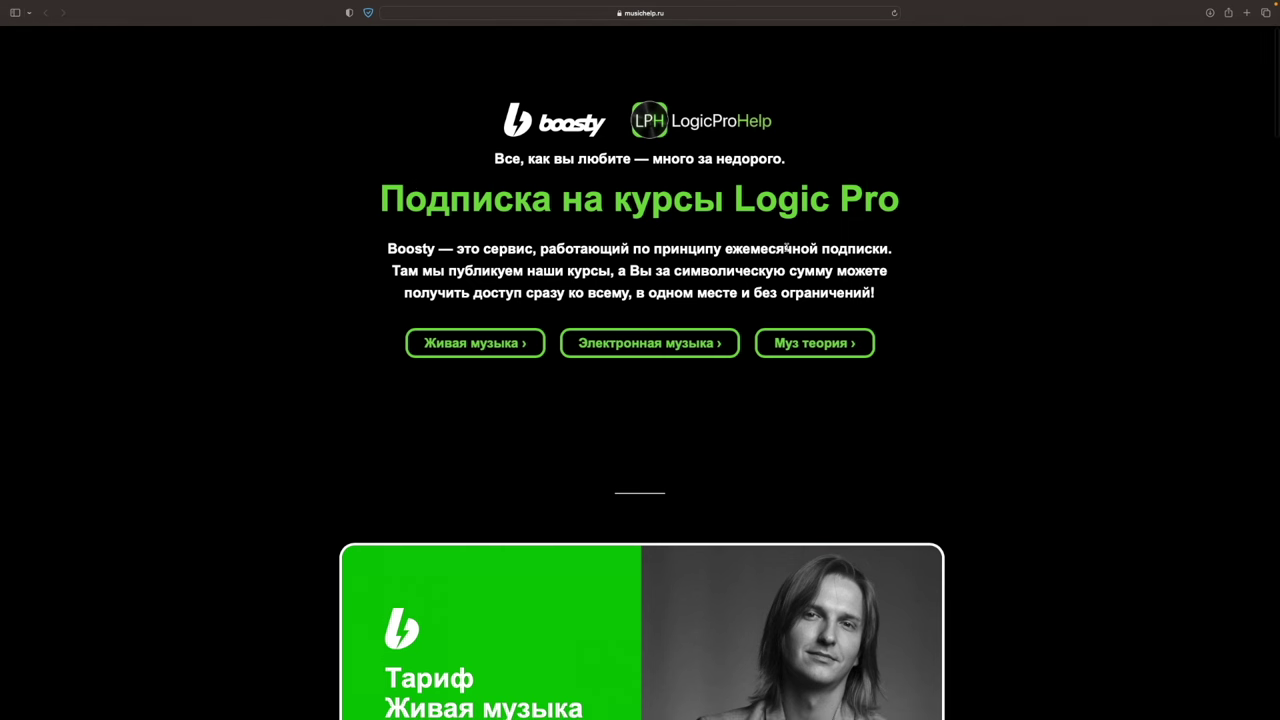
# Read through the Logic Pro course subscription plans and their course lists on musichelp.ru.
pyautogui.scroll(-2, 1065, 260)
pyautogui.scroll(-5, 1065, 260)
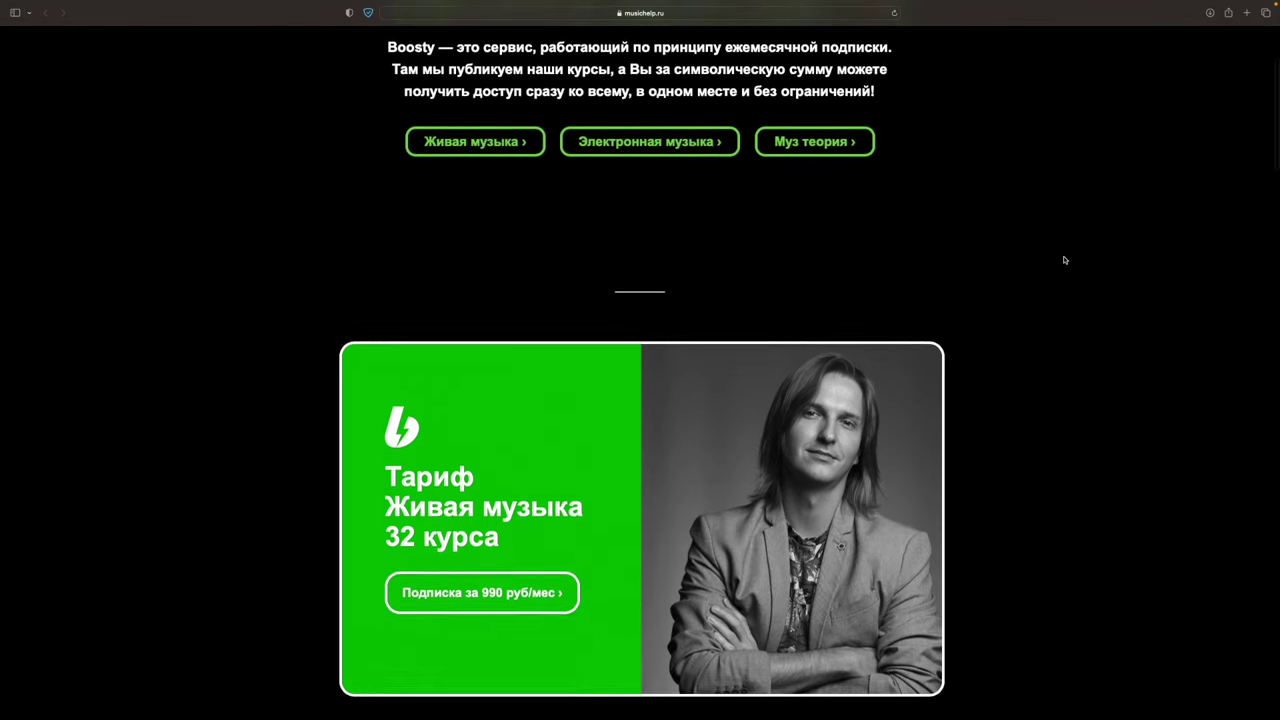
pyautogui.scroll(-4, 1065, 260)
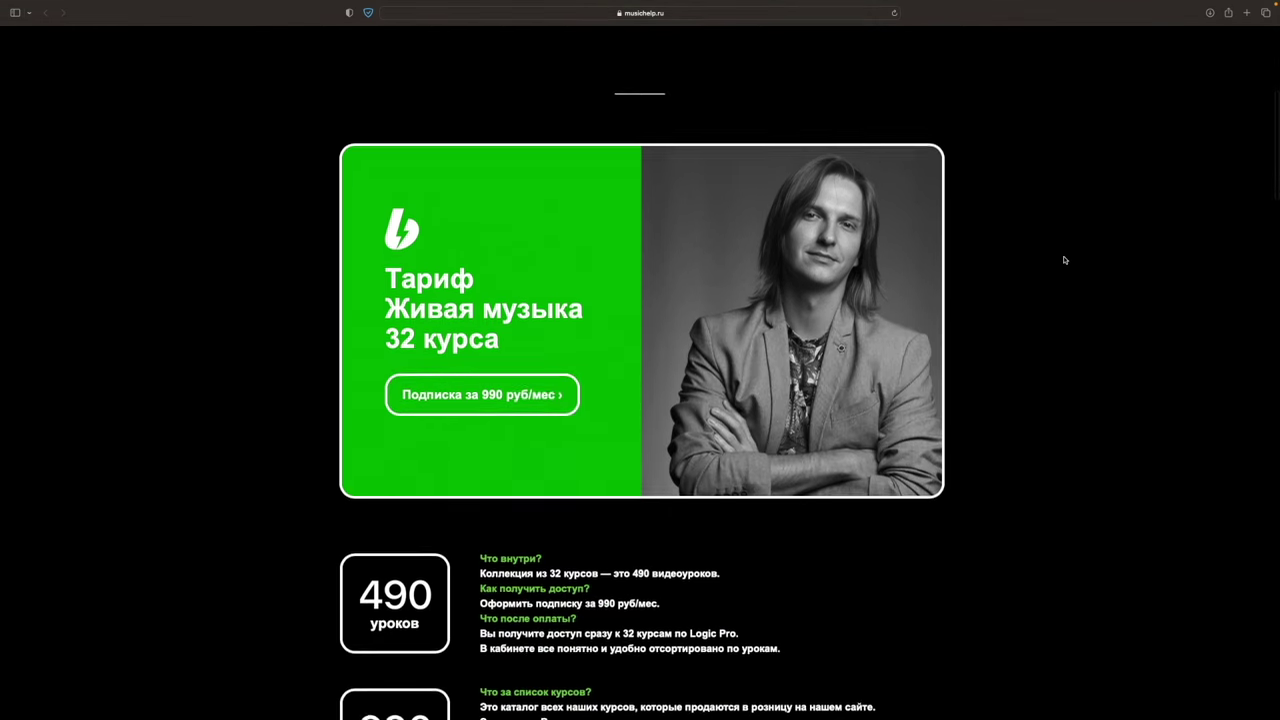
pyautogui.scroll(-5, 1065, 260)
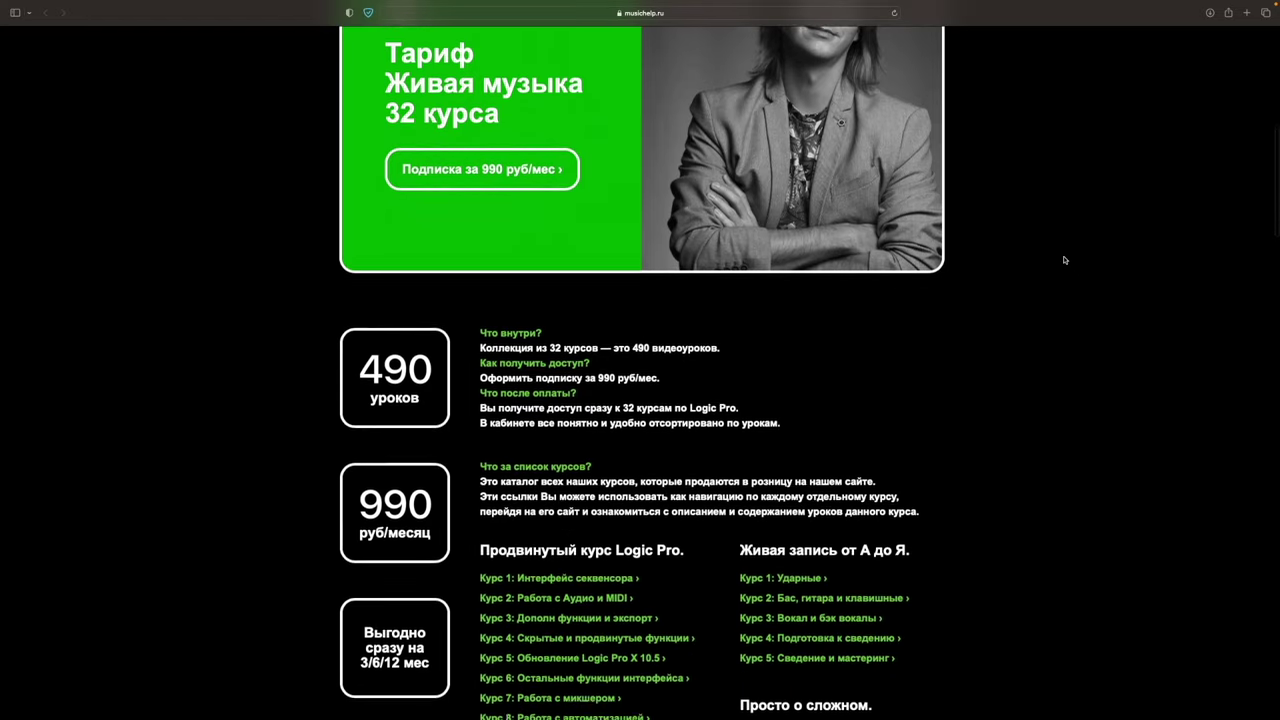
pyautogui.scroll(-5, 1065, 260)
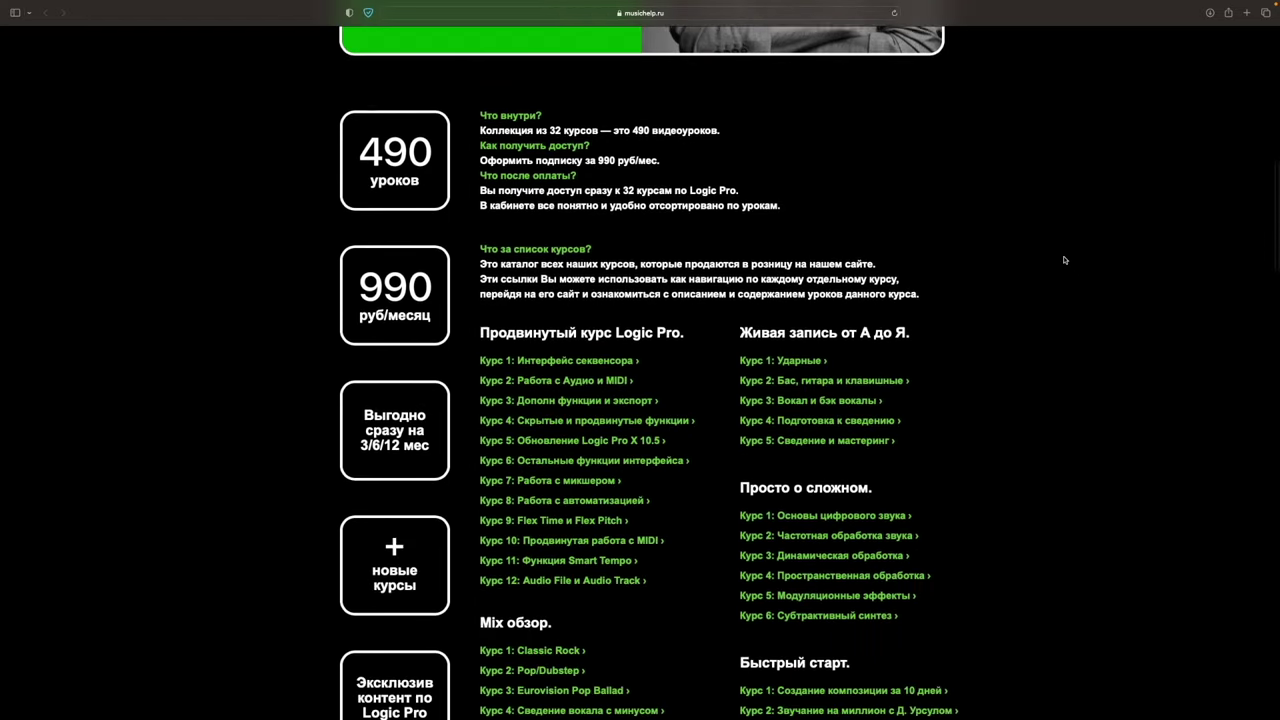
pyautogui.scroll(-2, 1065, 260)
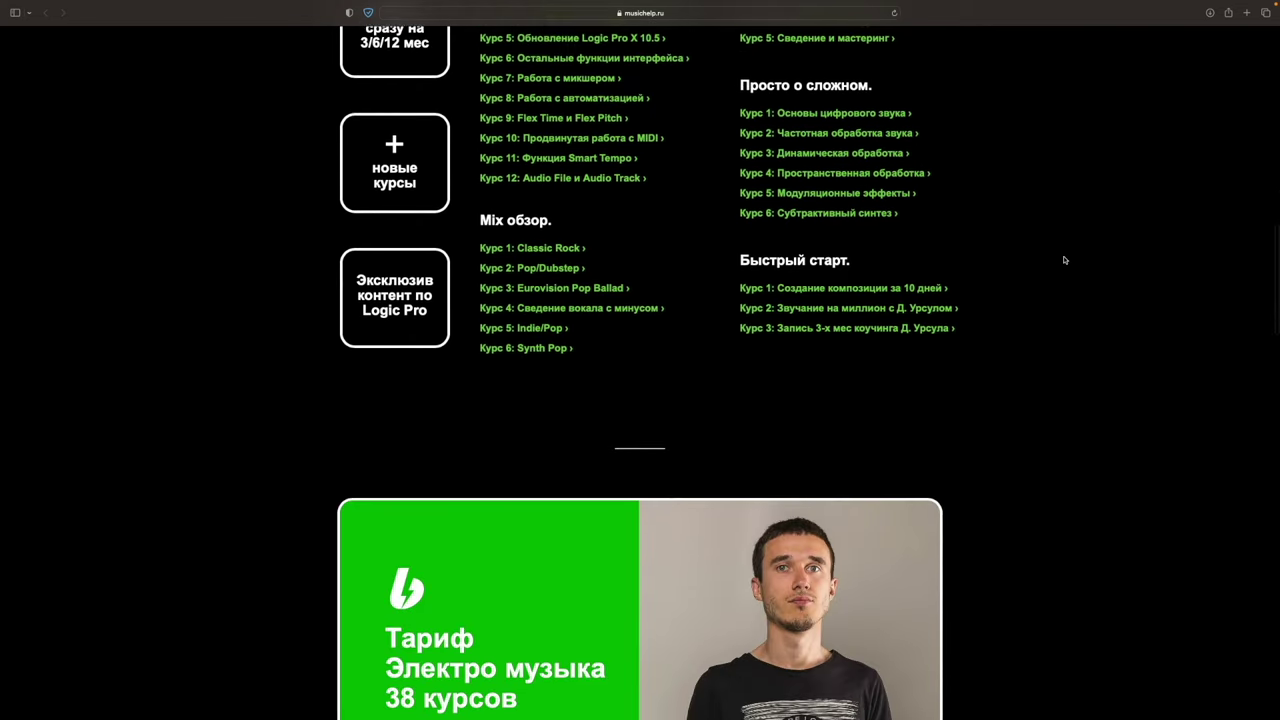
pyautogui.scroll(-3, 1065, 260)
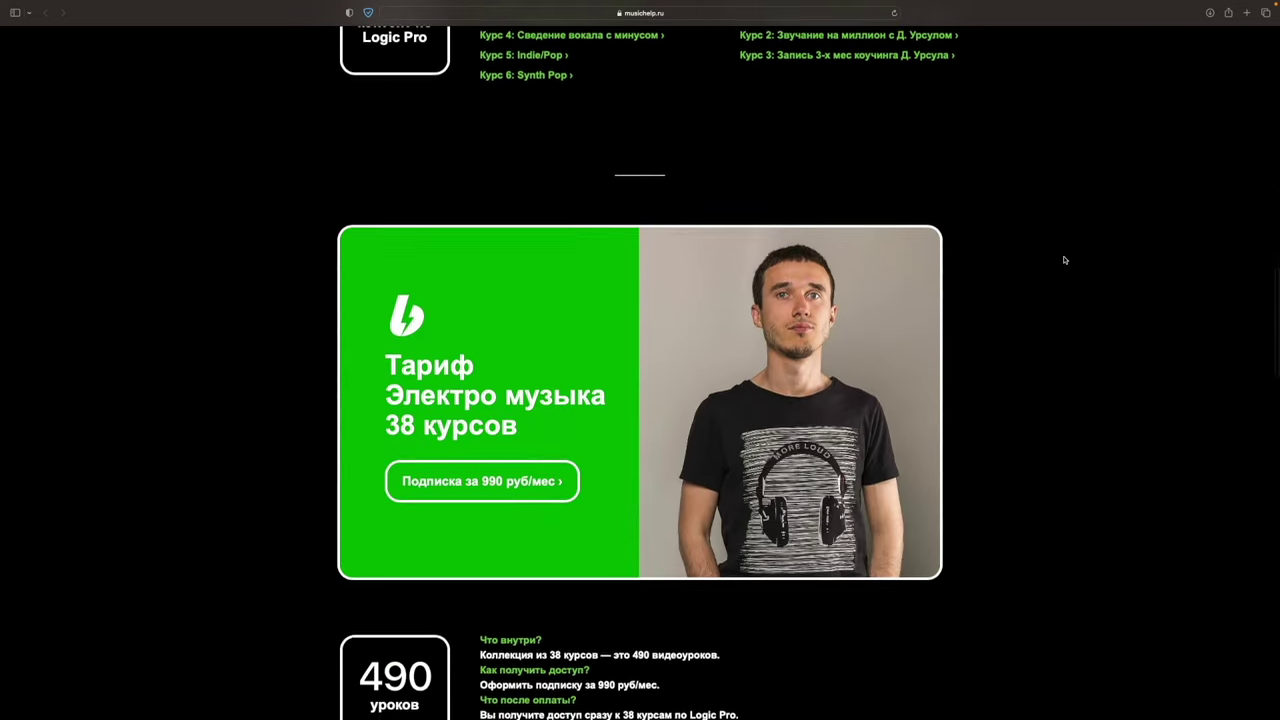
pyautogui.scroll(-3, 1065, 260)
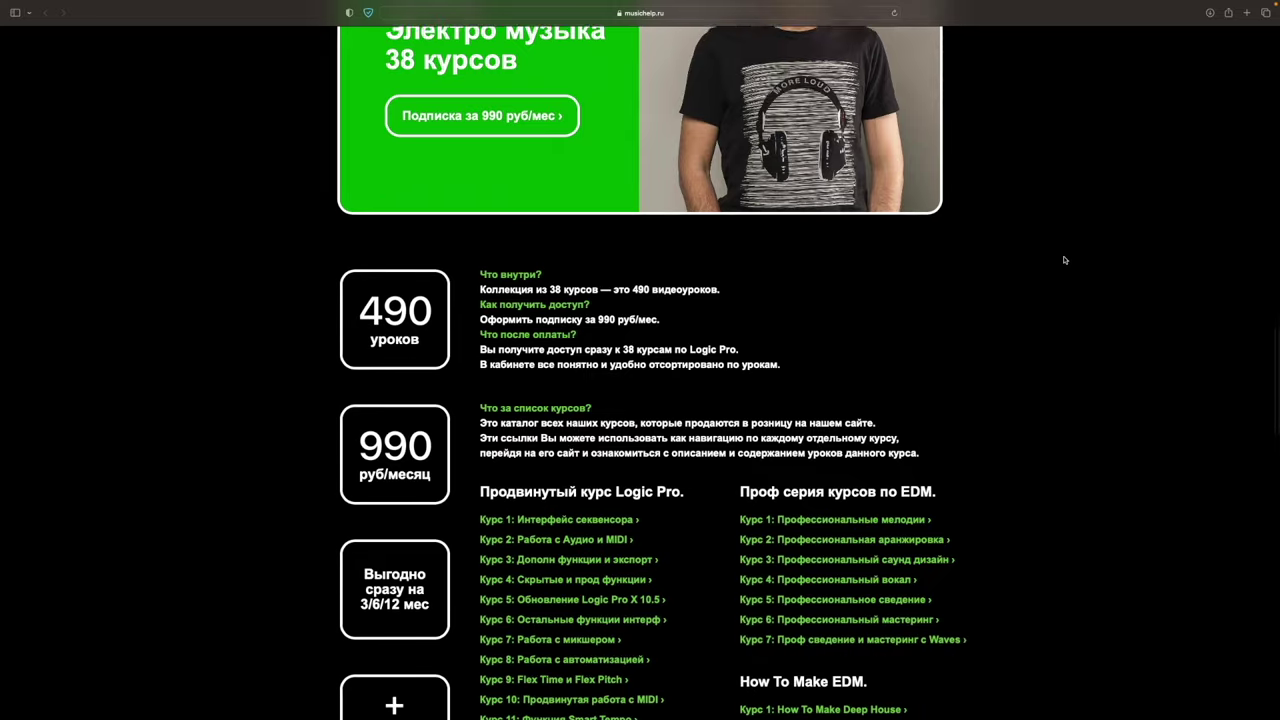
pyautogui.scroll(-5, 1065, 260)
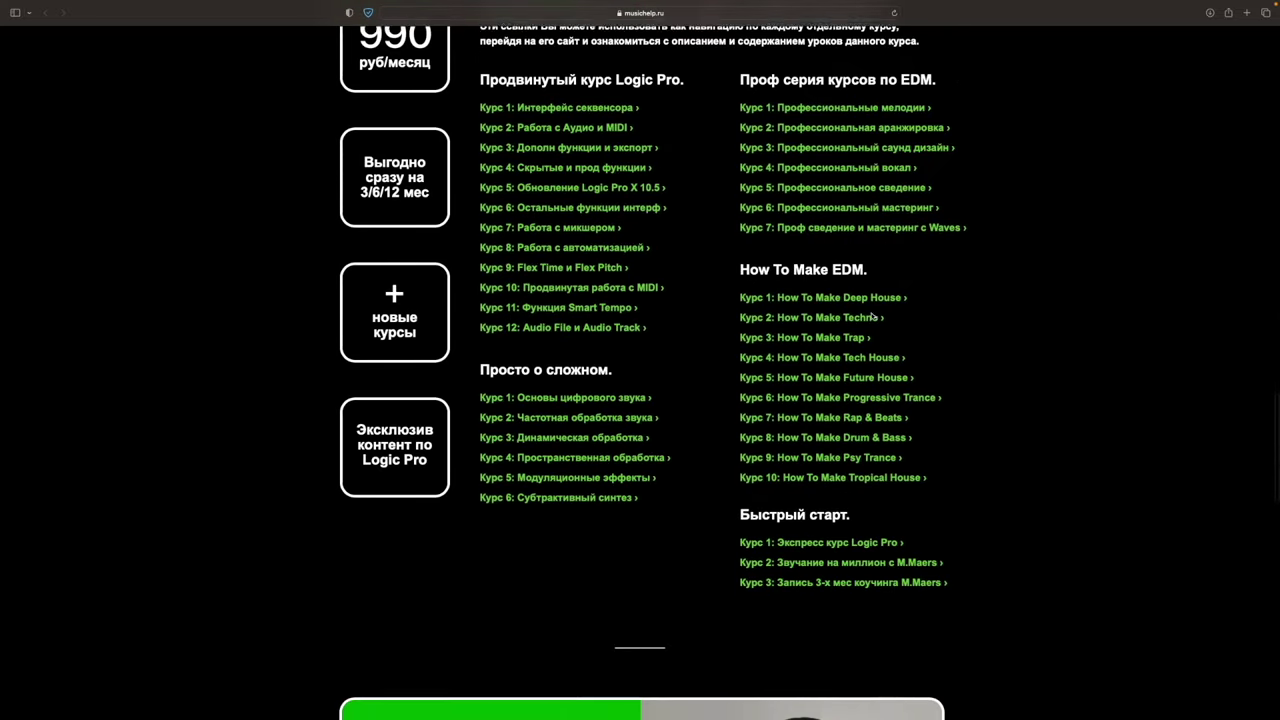
pyautogui.scroll(-5, 817, 358)
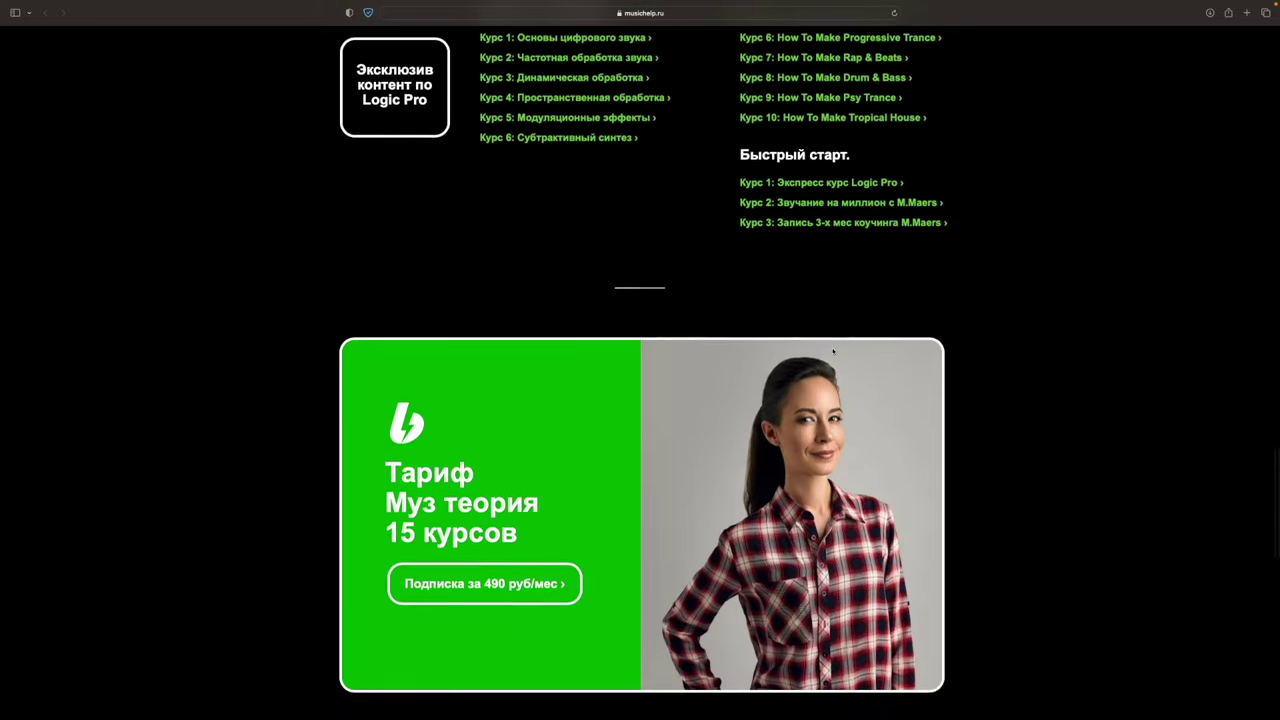
pyautogui.scroll(-2, 835, 355)
pyautogui.scroll(-10, 838, 367)
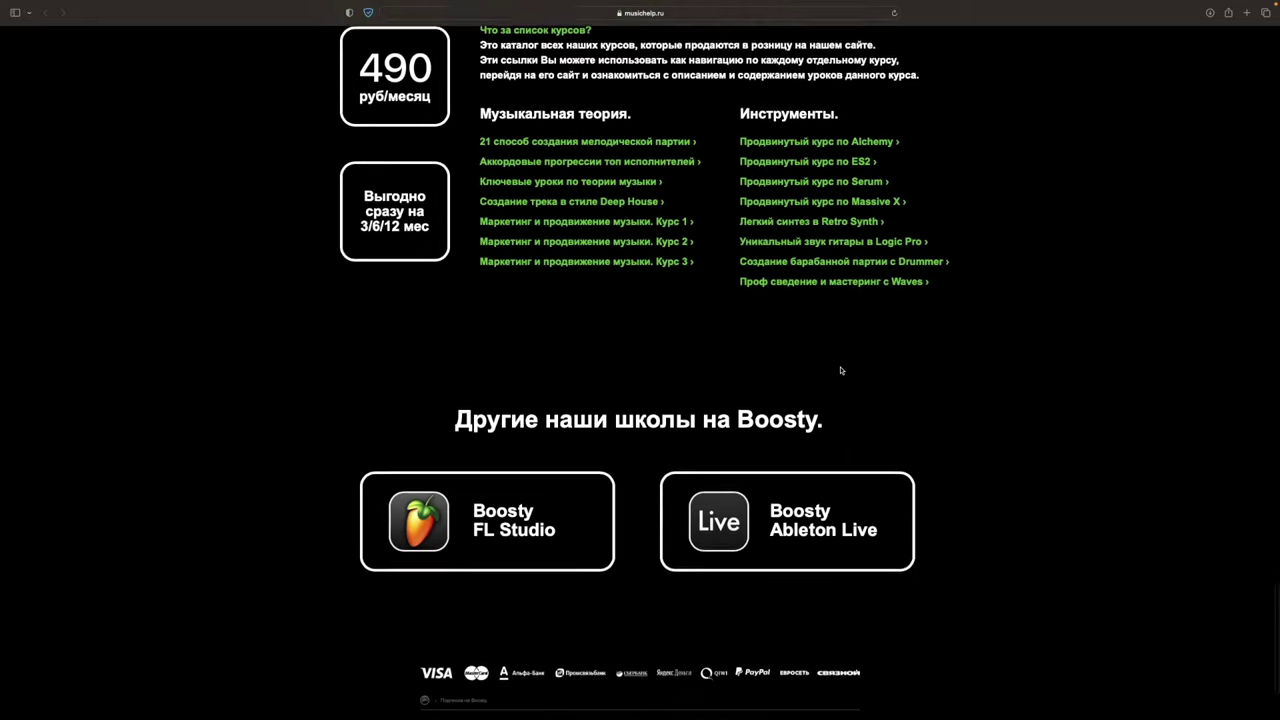
pyautogui.scroll(20, 842, 371)
pyautogui.scroll(7, 842, 371)
pyautogui.scroll(-8, 840, 365)
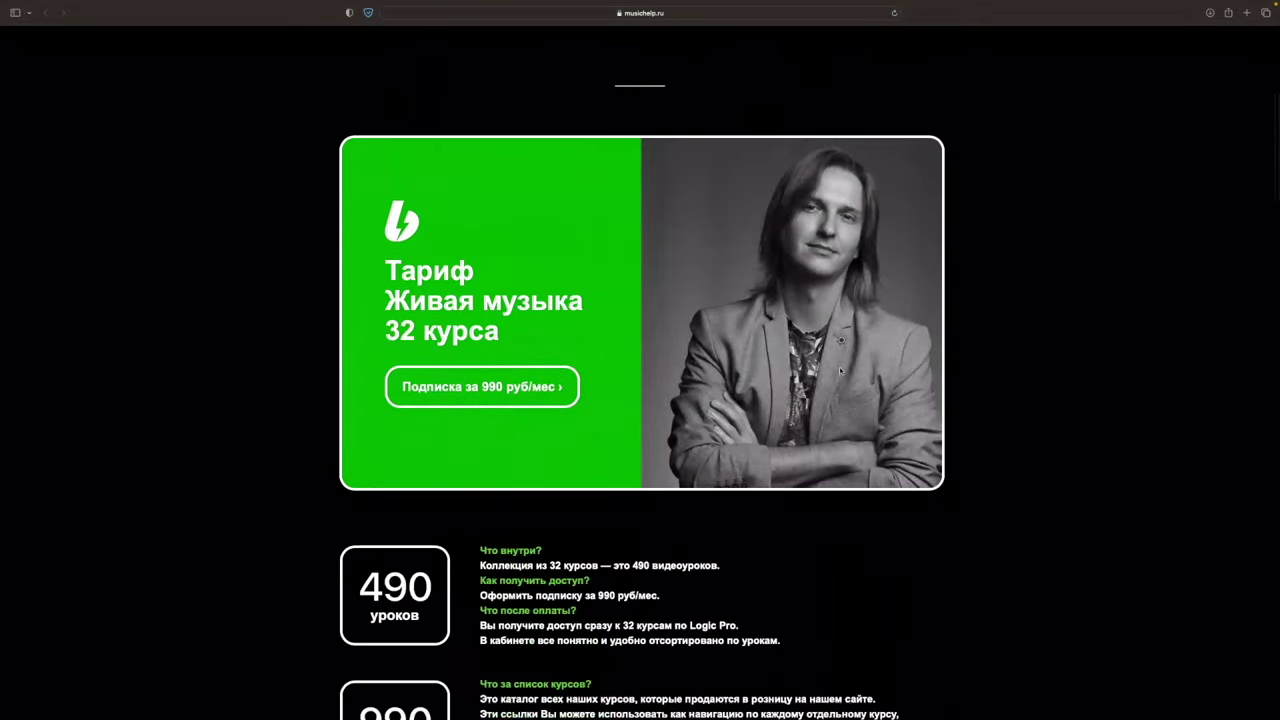
pyautogui.scroll(7, 600, 443)
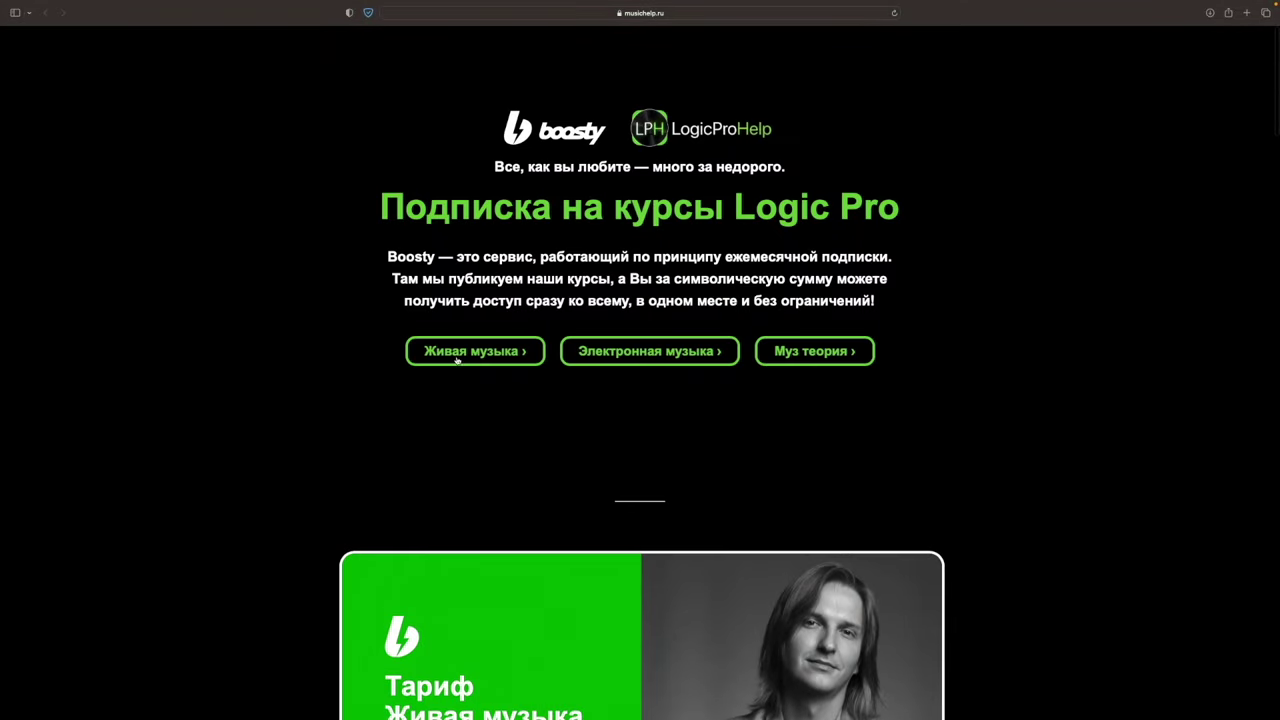
# Open the Живая музыка plan's page on Boosty, start subscribing, and sign in through VK.
pyautogui.scroll(-8, 456, 356)
pyautogui.click(492, 327)
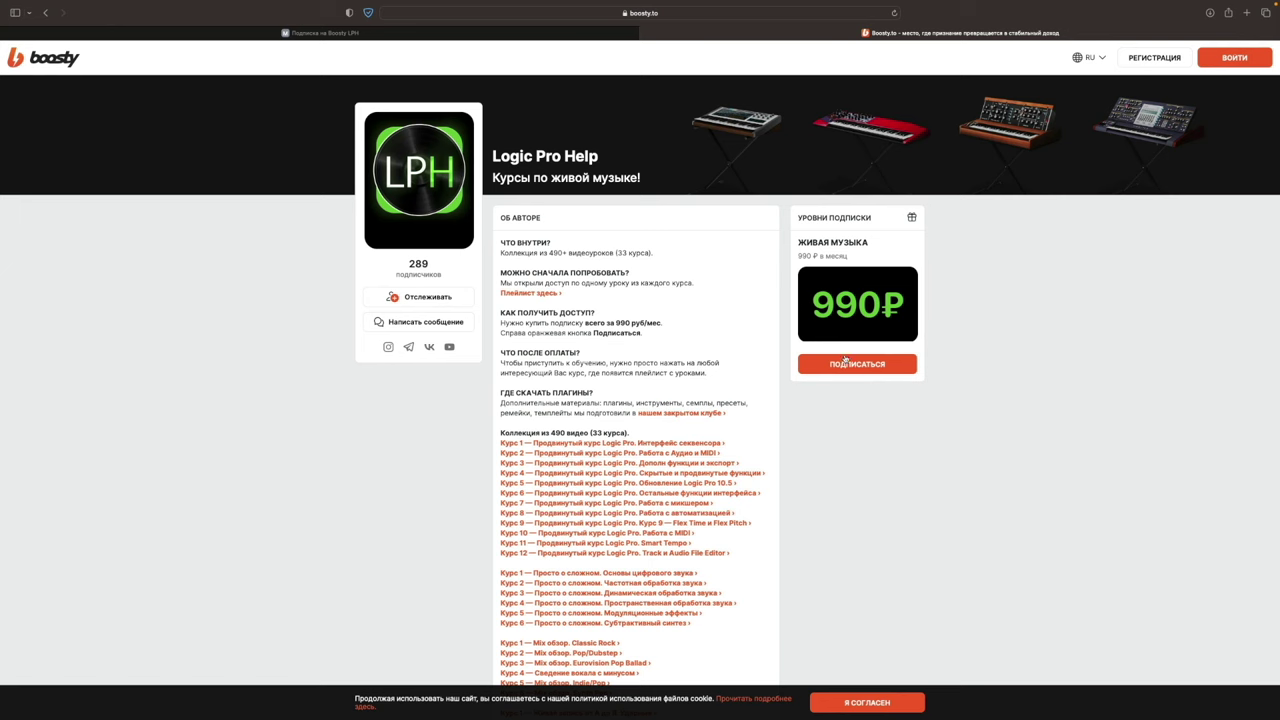
pyautogui.click(818, 368)
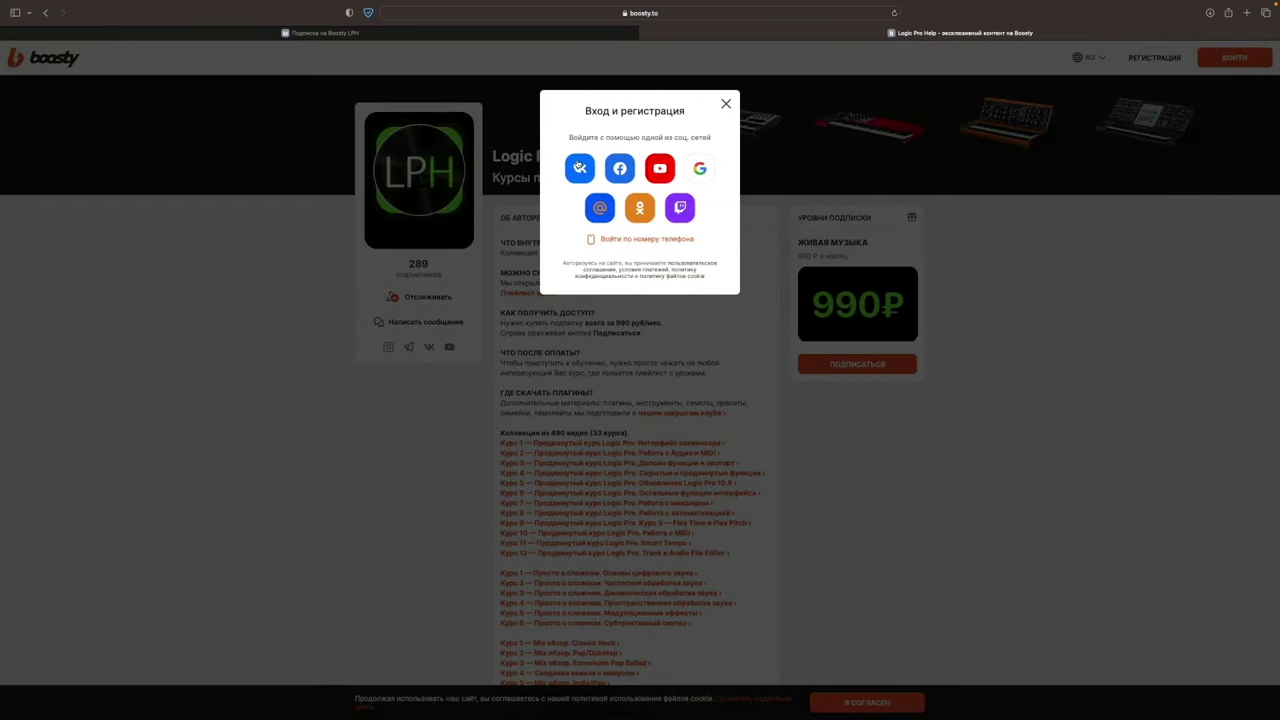
pyautogui.click(580, 170)
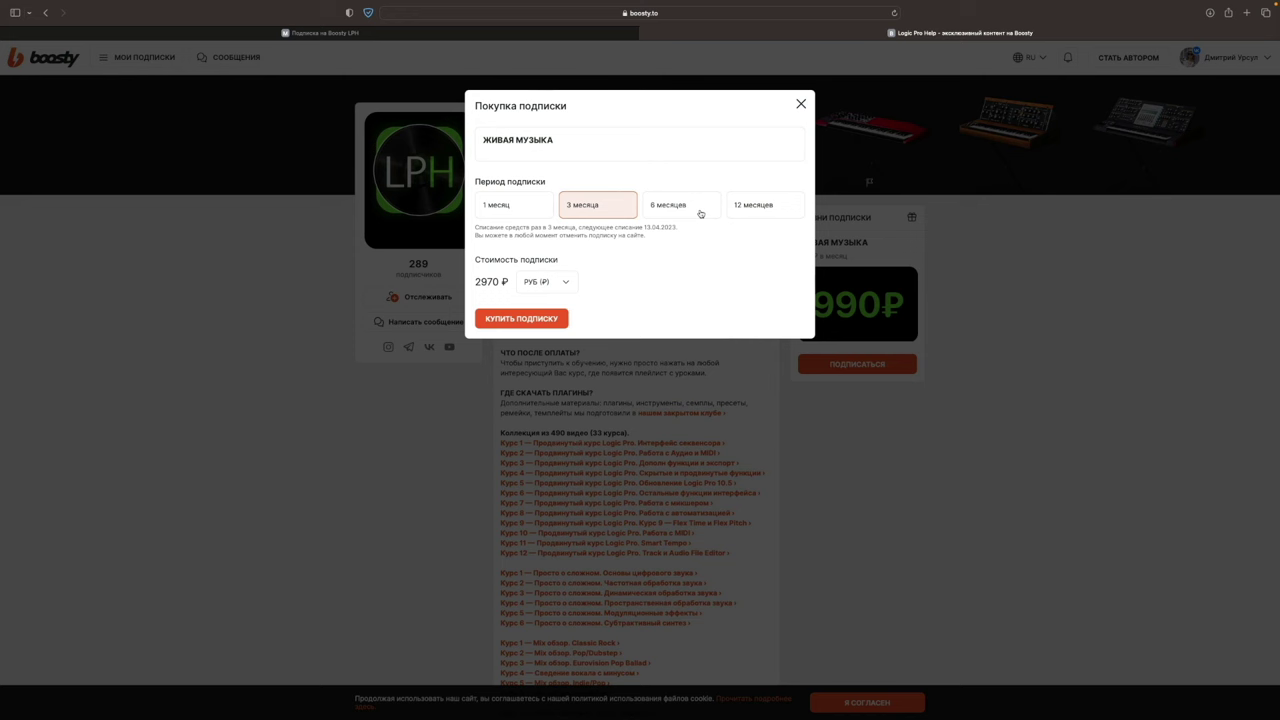
# Try the 6- and 12-month periods, choose the 1-month Живая музыка subscription, go to its payment methods, and dismiss the purchase.
pyautogui.click(701, 214)
pyautogui.click(748, 213)
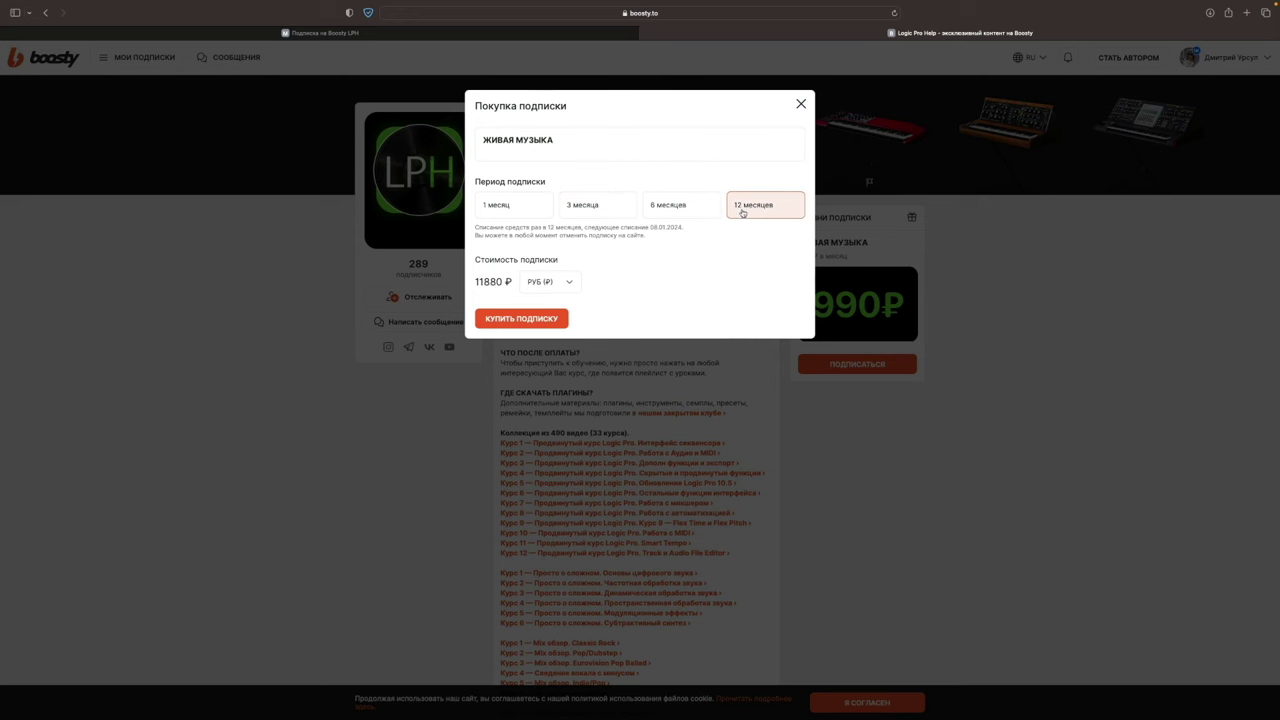
pyautogui.click(514, 213)
pyautogui.click(552, 325)
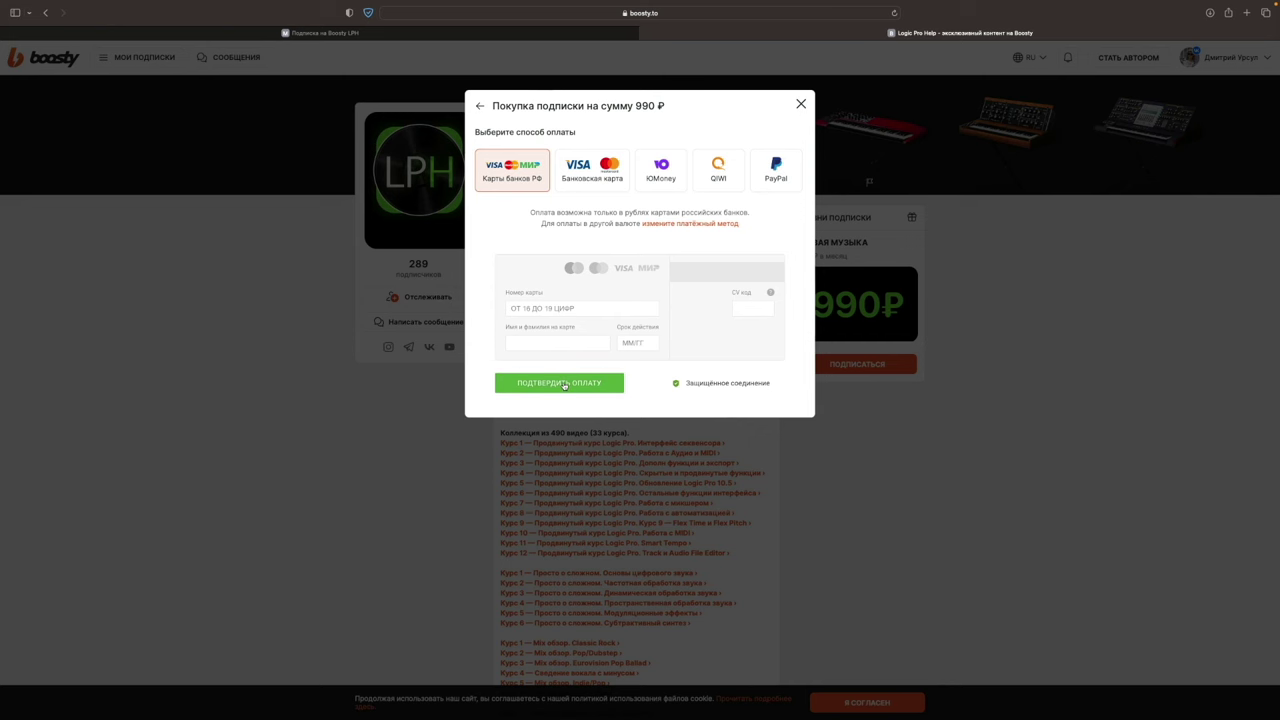
pyautogui.click(698, 426)
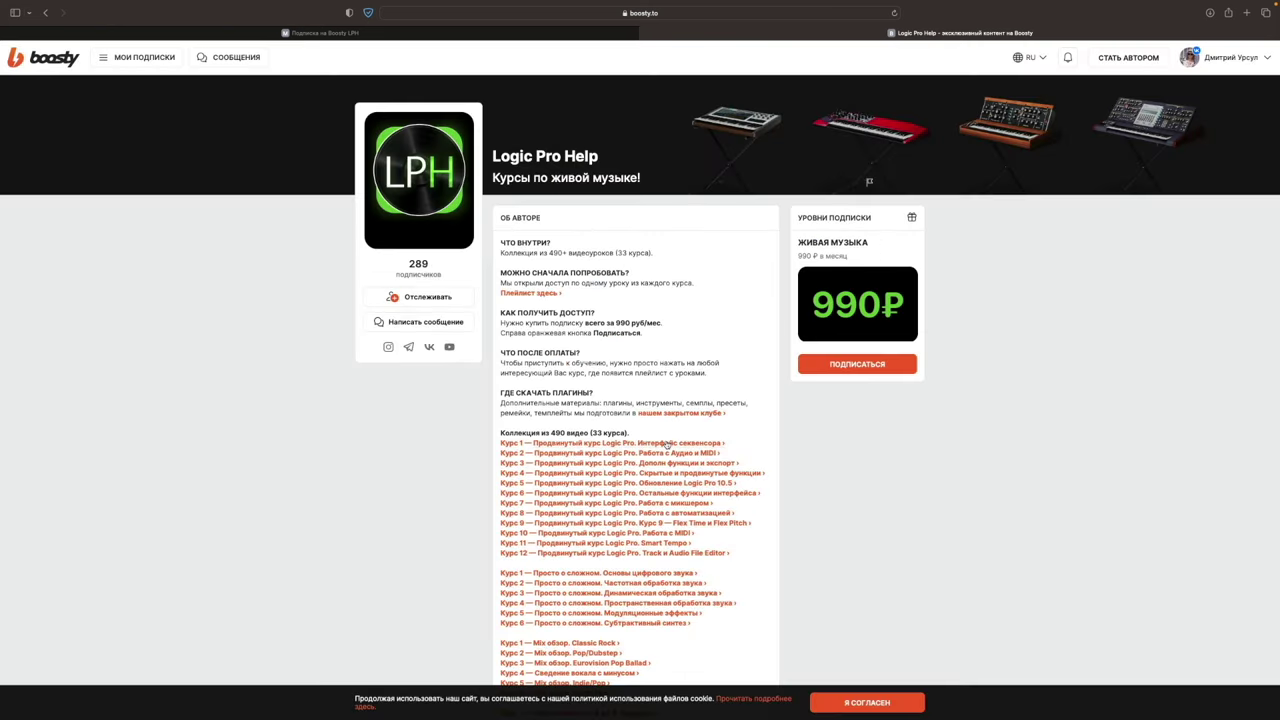
# Look over the Живая музыка course list on Boosty and return to the subscription overview page.
pyautogui.scroll(-2, 666, 444)
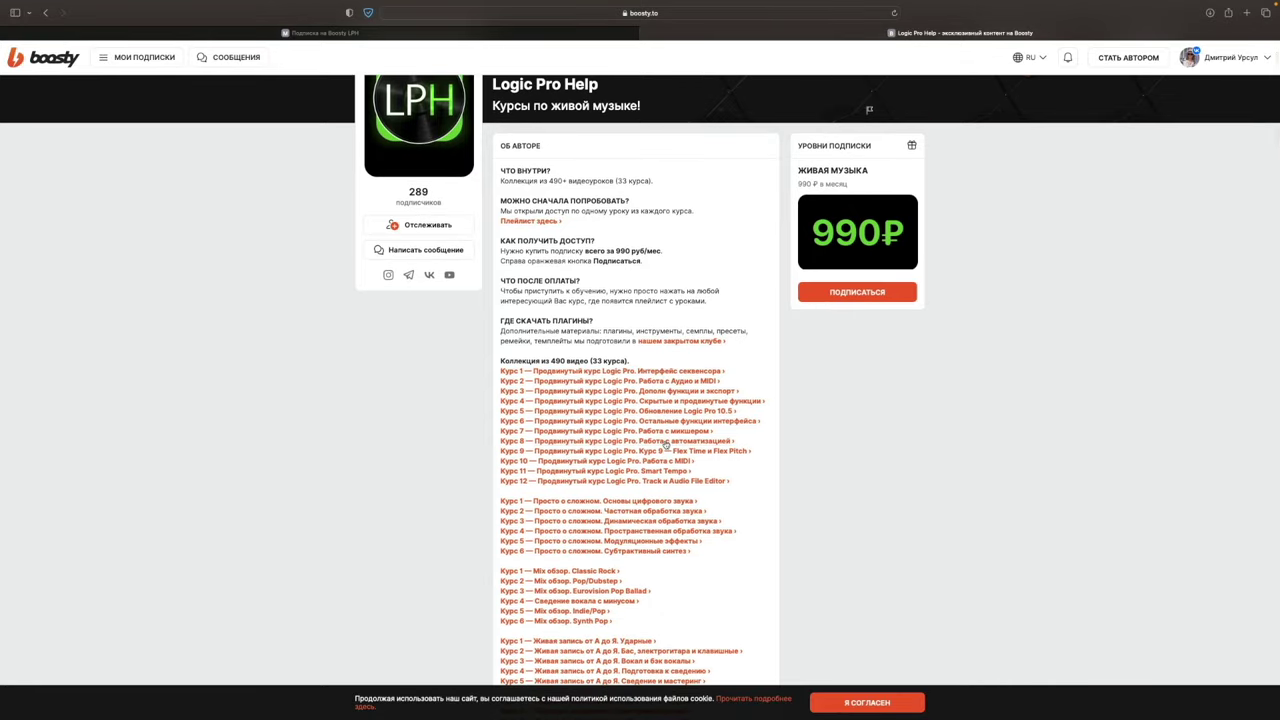
pyautogui.scroll(-1, 585, 527)
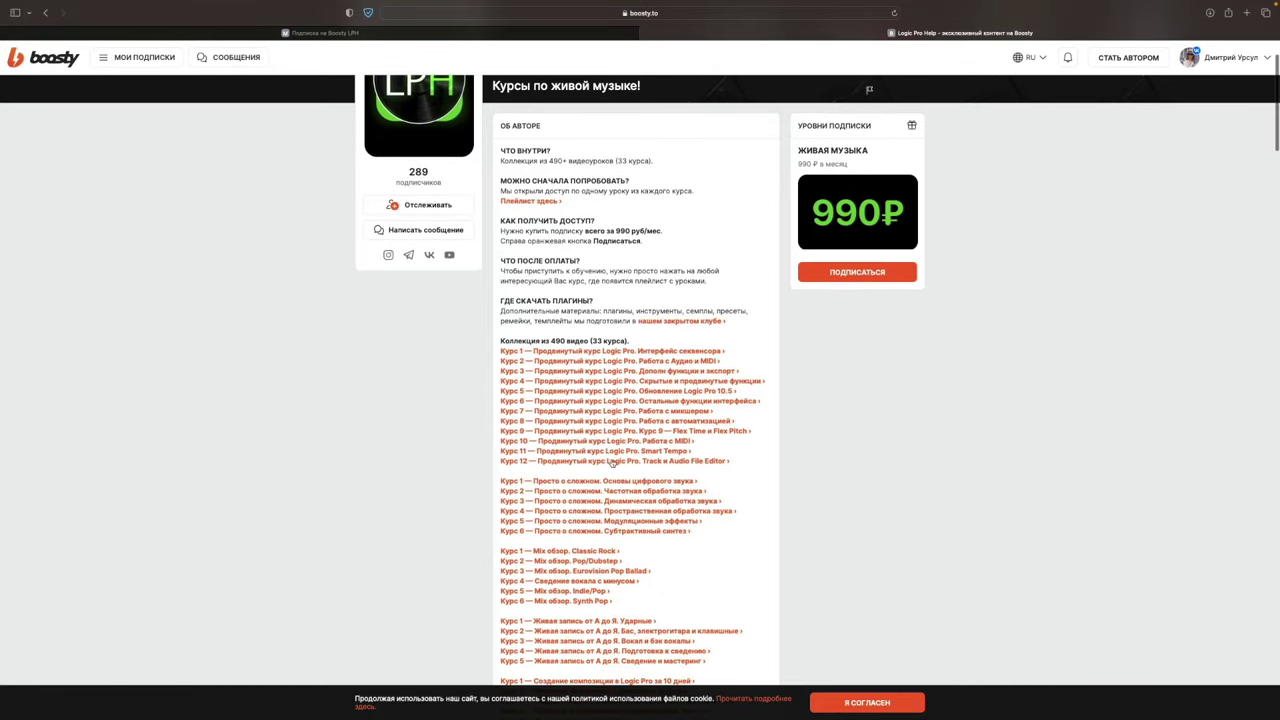
pyautogui.click(450, 33)
pyautogui.scroll(5, 580, 274)
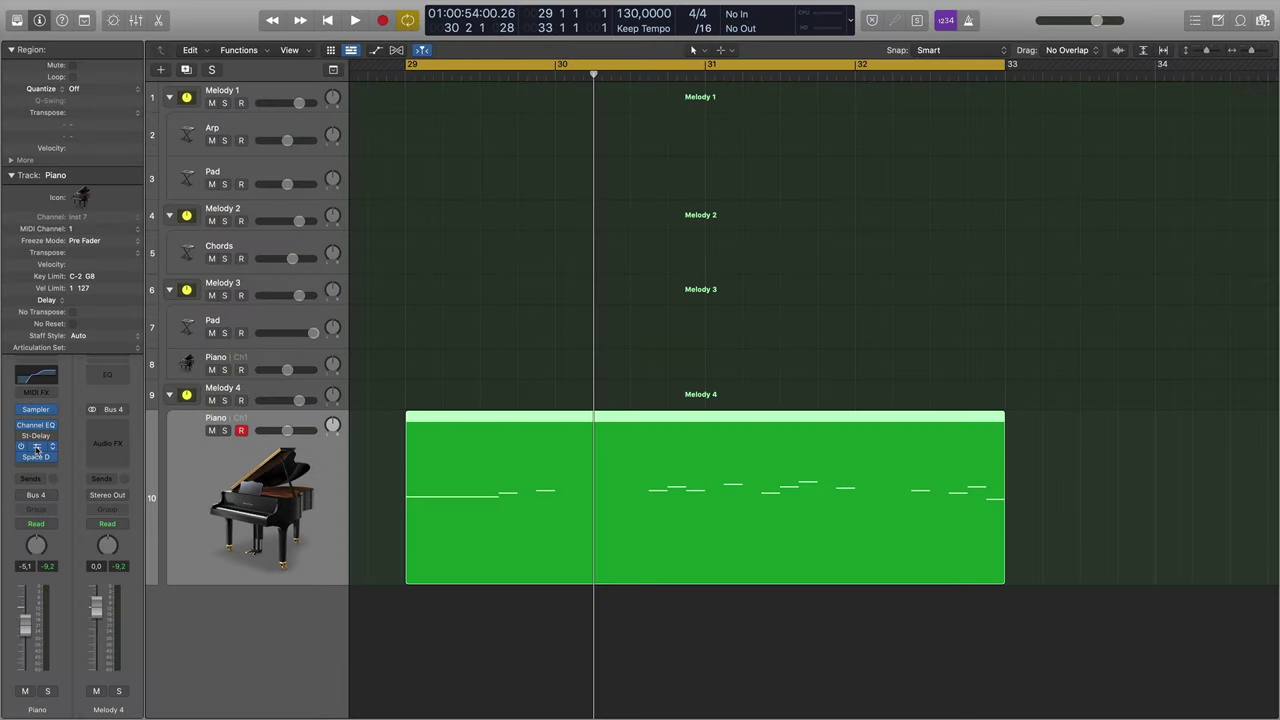
# In Logic Pro, open the Piano track's second Stereo Delay, set its left High Cut to 3100 Hz, and move its window off the region's start.
pyautogui.click(37, 448)
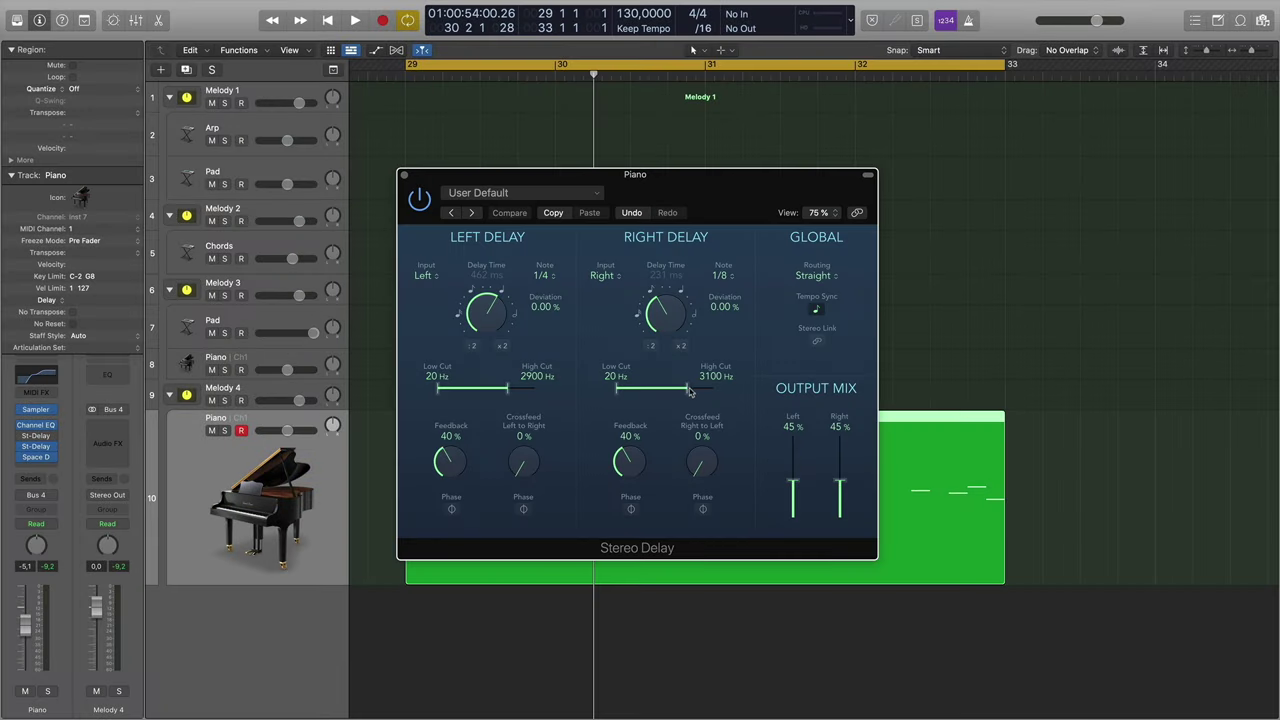
pyautogui.moveTo(508, 393); pyautogui.dragTo(509, 394)
pyautogui.moveTo(610, 179); pyautogui.dragTo(900, 75)
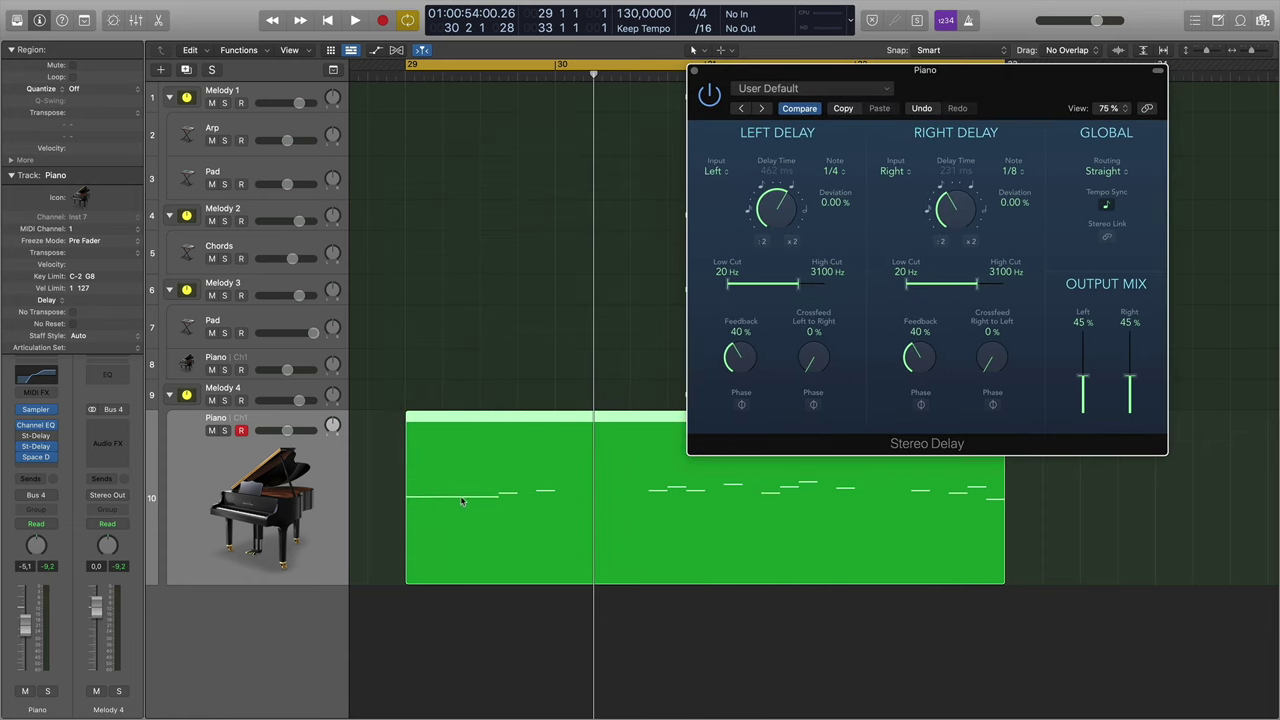
# Audition the piano melody from bar 29, switching from the second Stereo Delay to the first during playback.
pyautogui.click(406, 76)
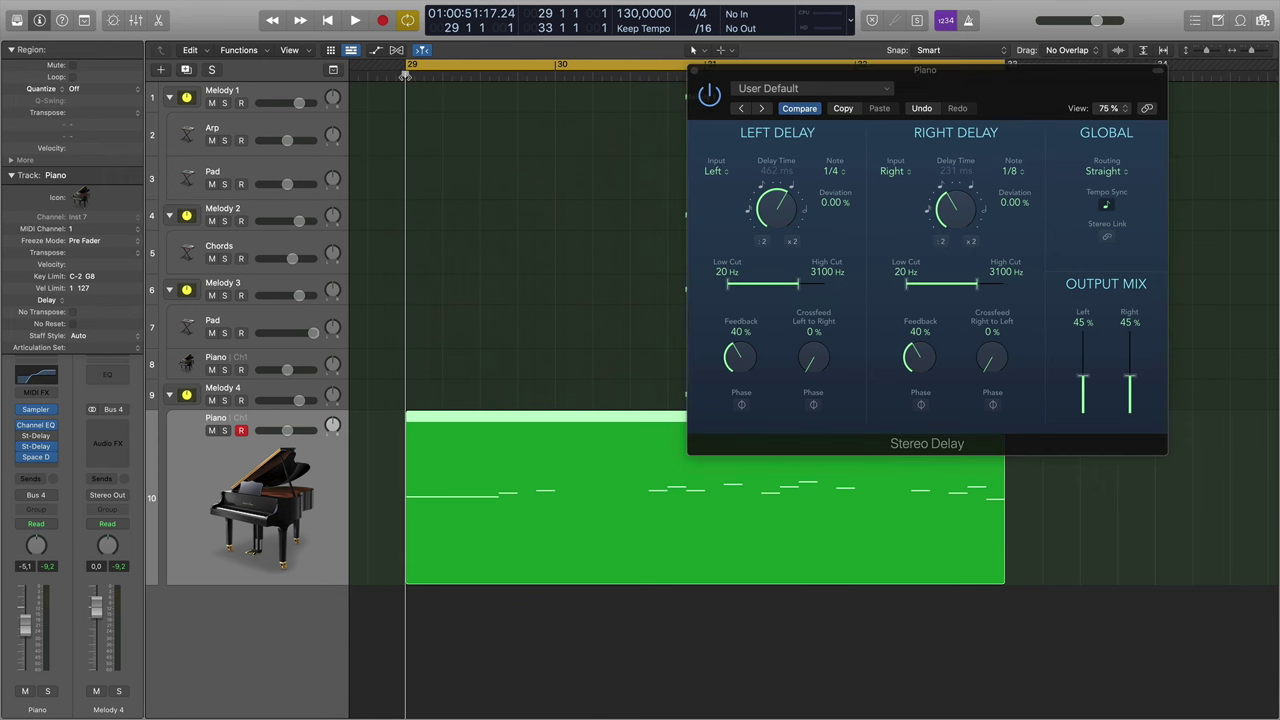
pyautogui.press('space')
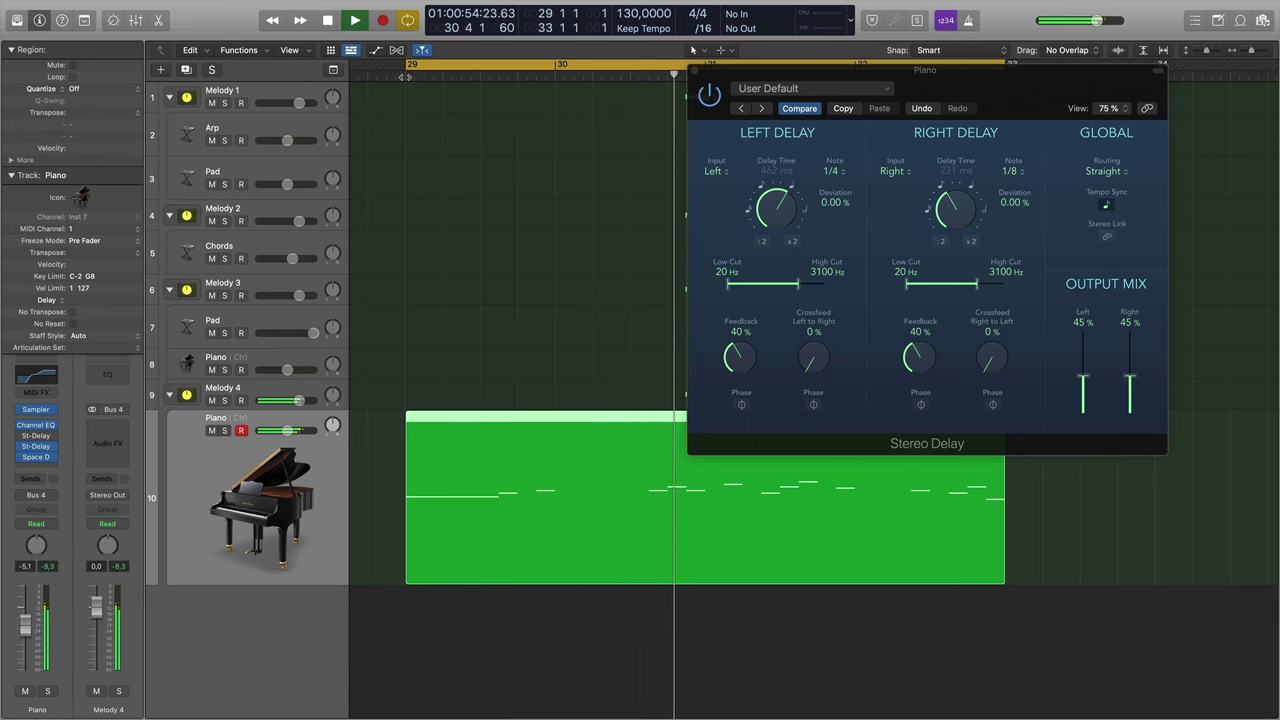
pyautogui.click(22, 447)
pyautogui.click(22, 436)
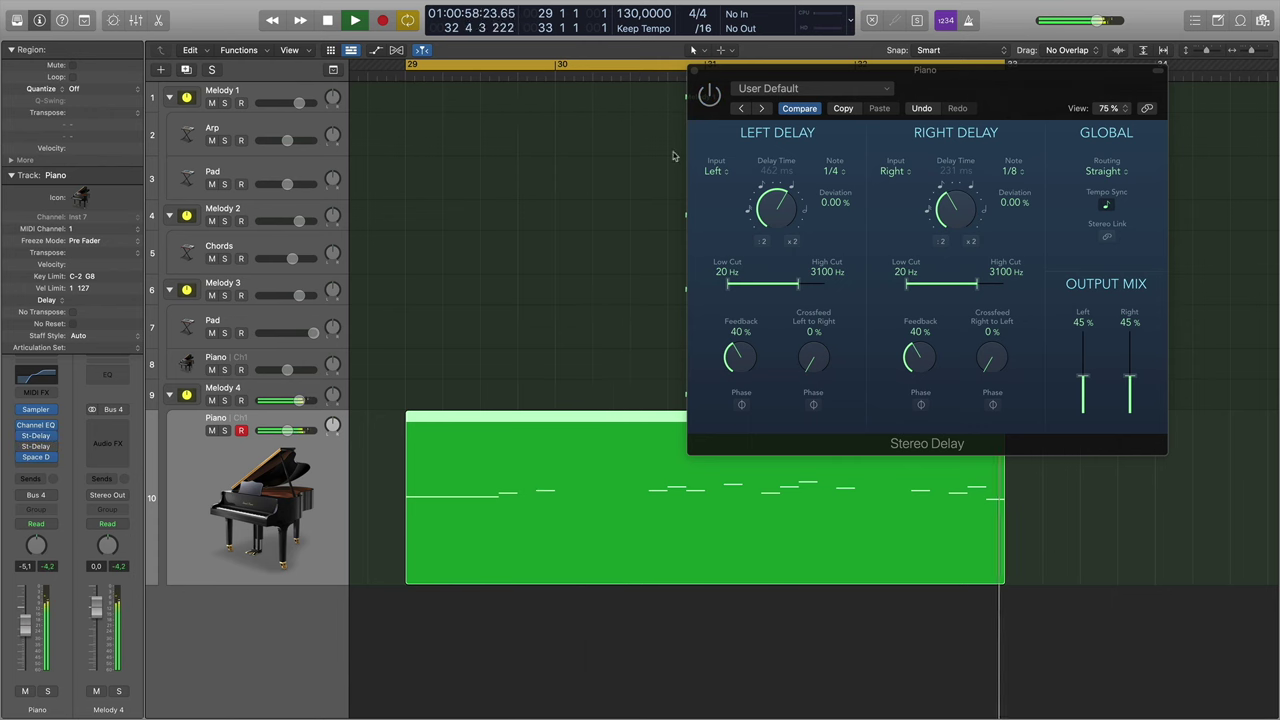
# Inspect the first Stereo Delay's settings during playback, switch back to the second with its settings open, and stop playback.
pyautogui.click(695, 71)
pyautogui.click(37, 436)
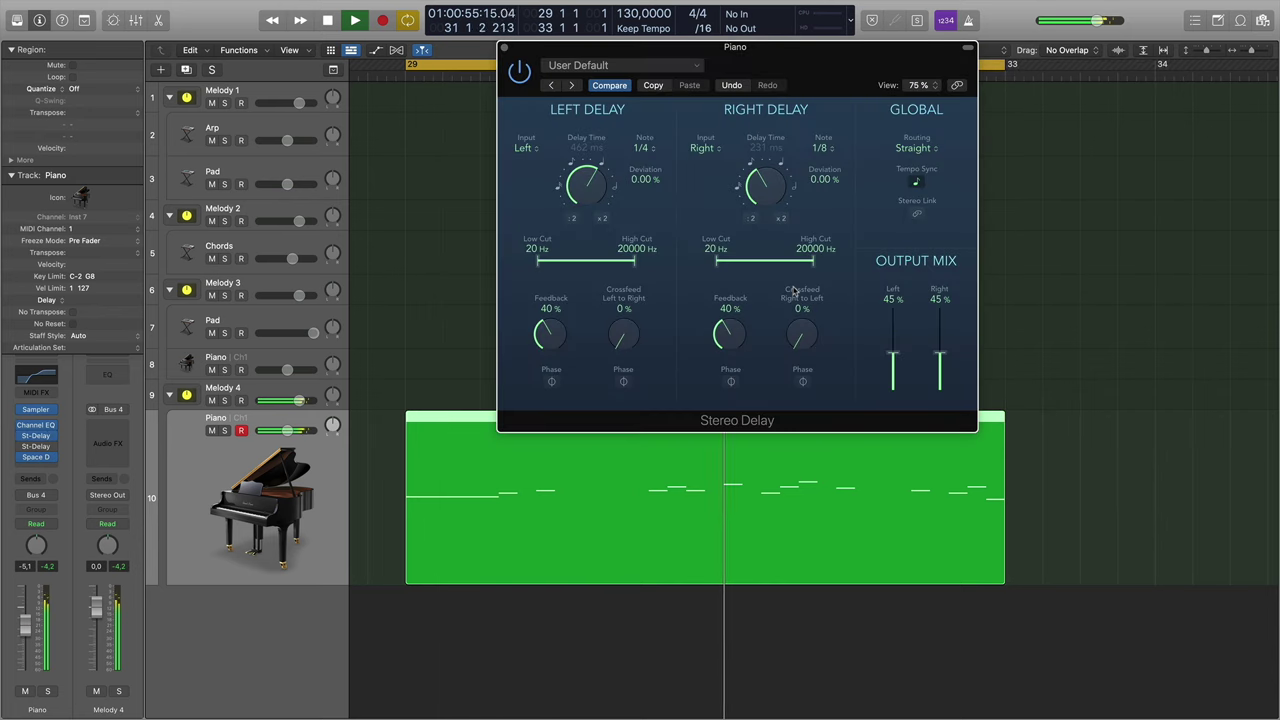
pyautogui.click(504, 48)
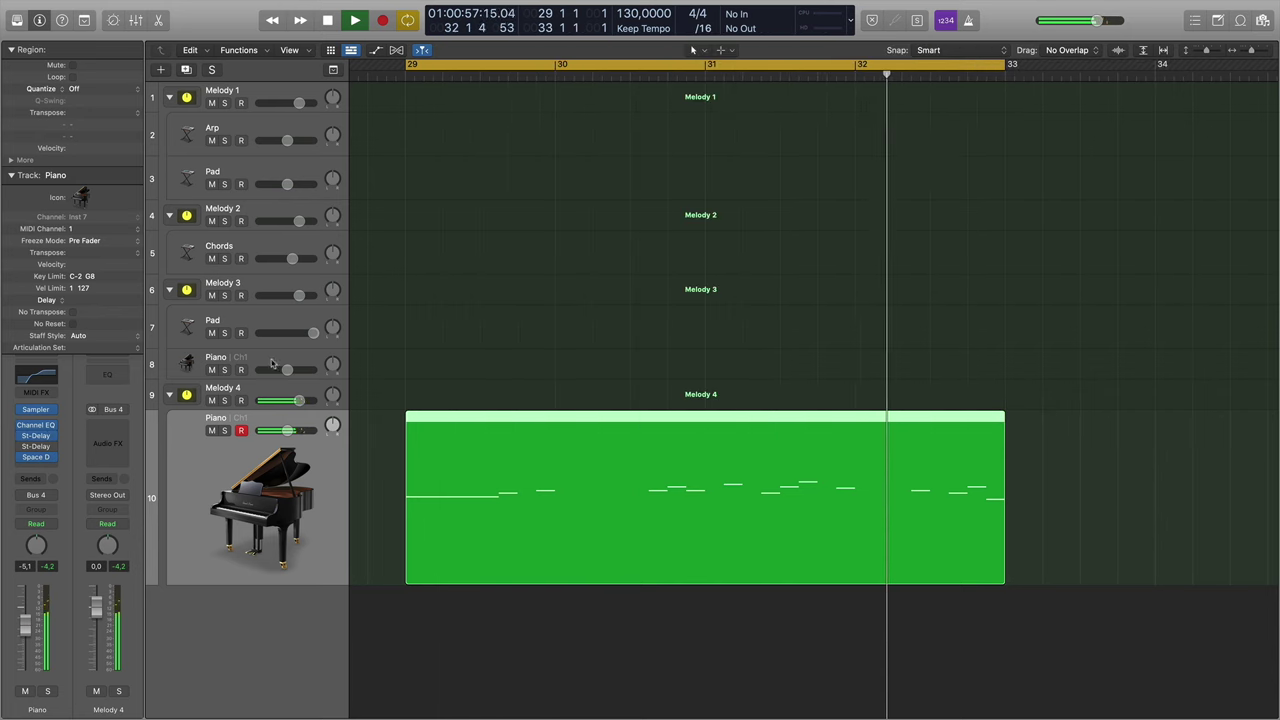
pyautogui.click(40, 447)
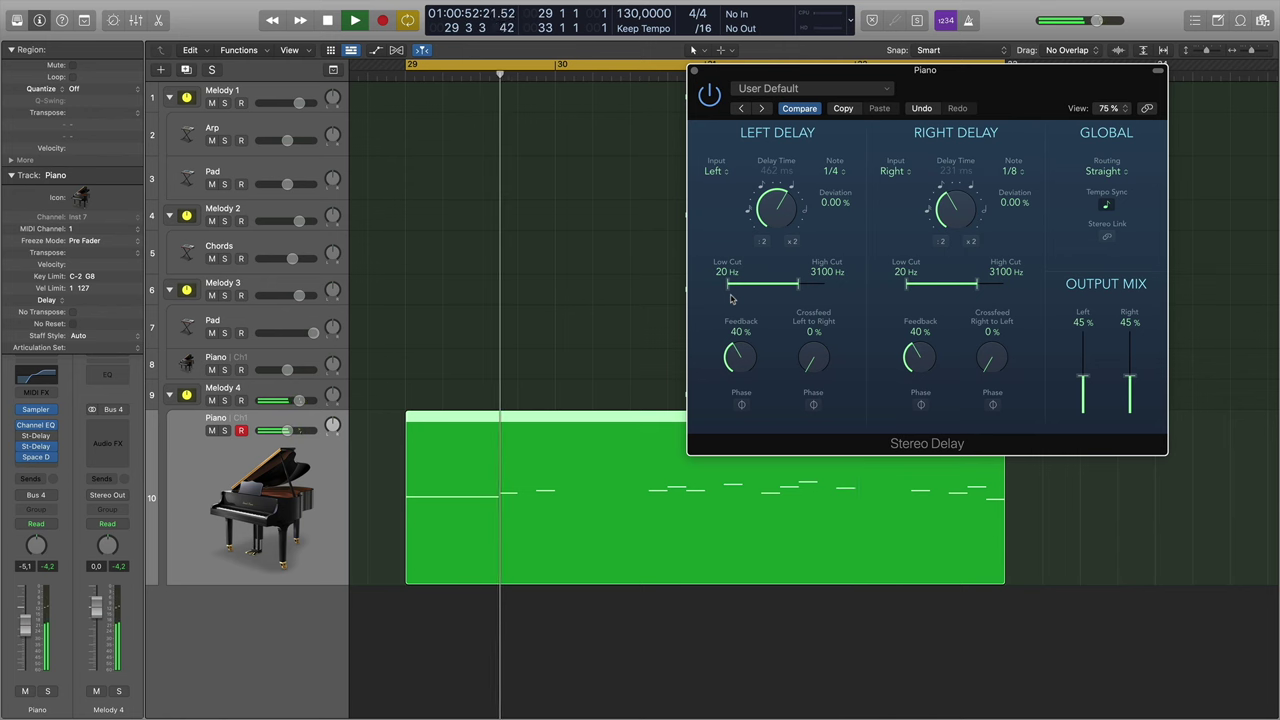
pyautogui.press('space')
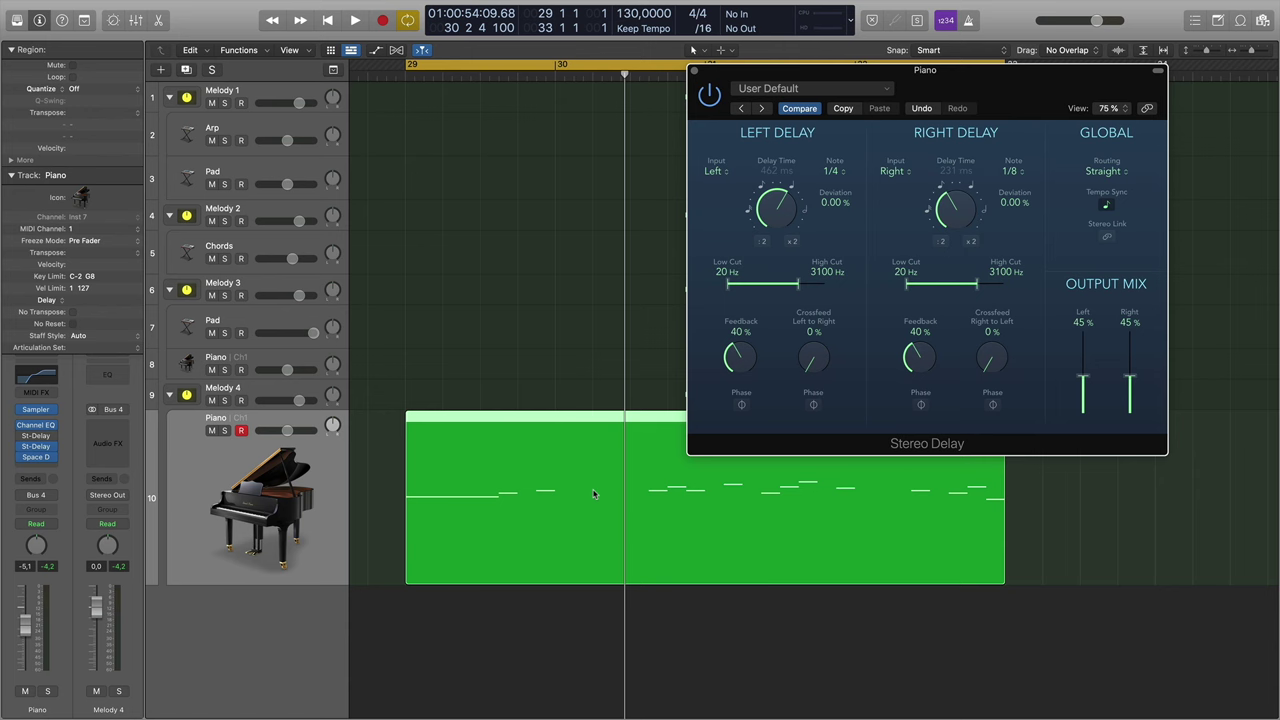
# Raise the Wet level slightly in the Piano track's Space Designer and close the plug-in.
pyautogui.click(40, 457)
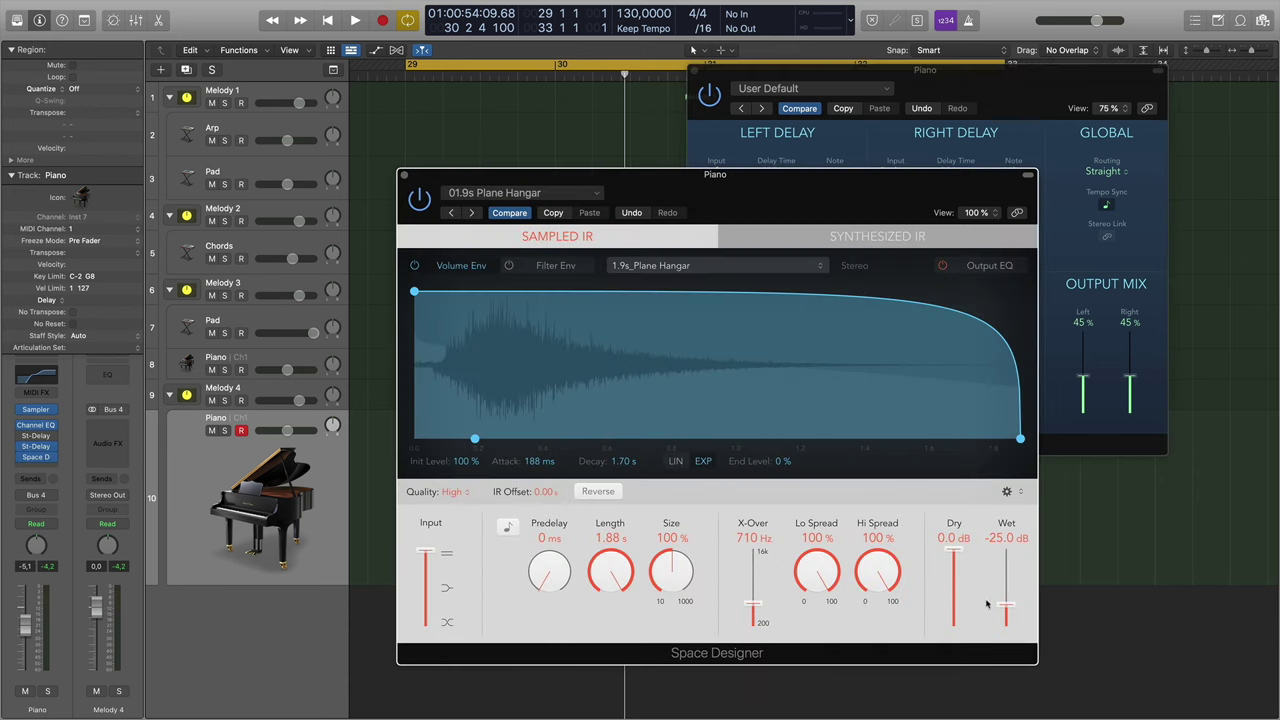
pyautogui.moveTo(1001, 605); pyautogui.dragTo(1007, 594)
pyautogui.click(403, 175)
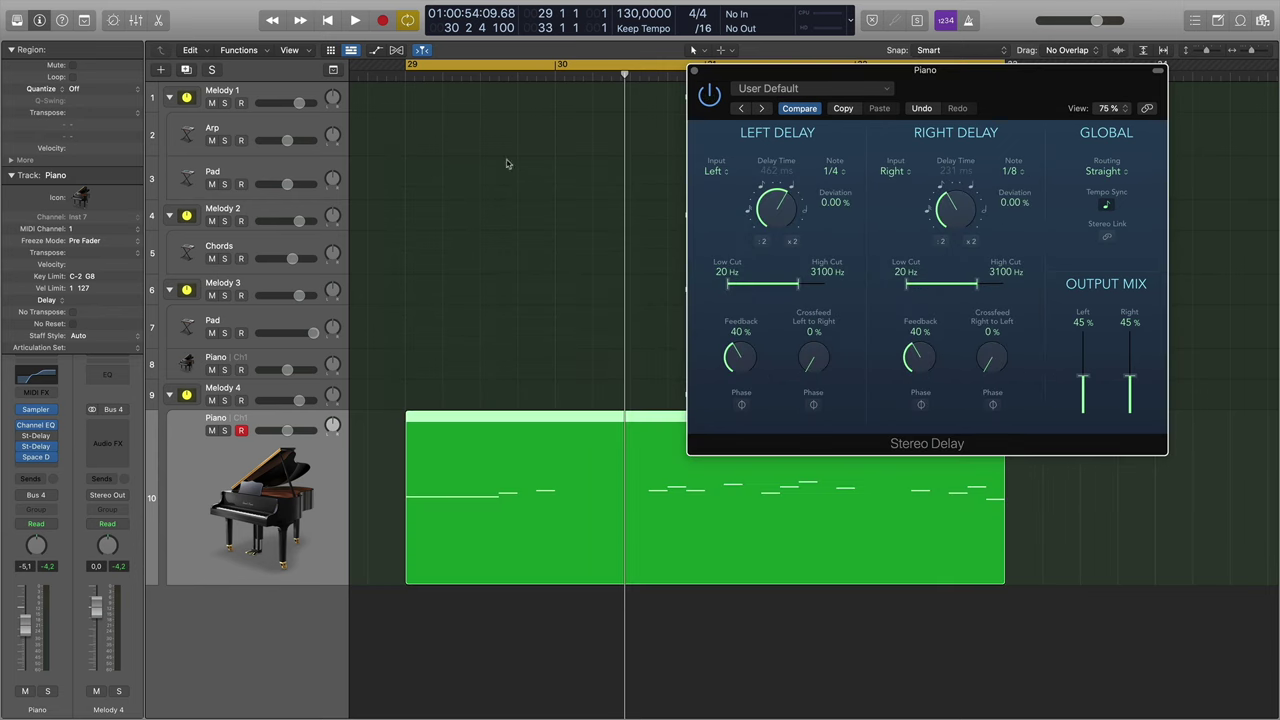
# Return the playhead to bar 29 and set the 1160 Hz band to 0.0 dB in the Piano track's Channel EQ.
pyautogui.click(408, 78)
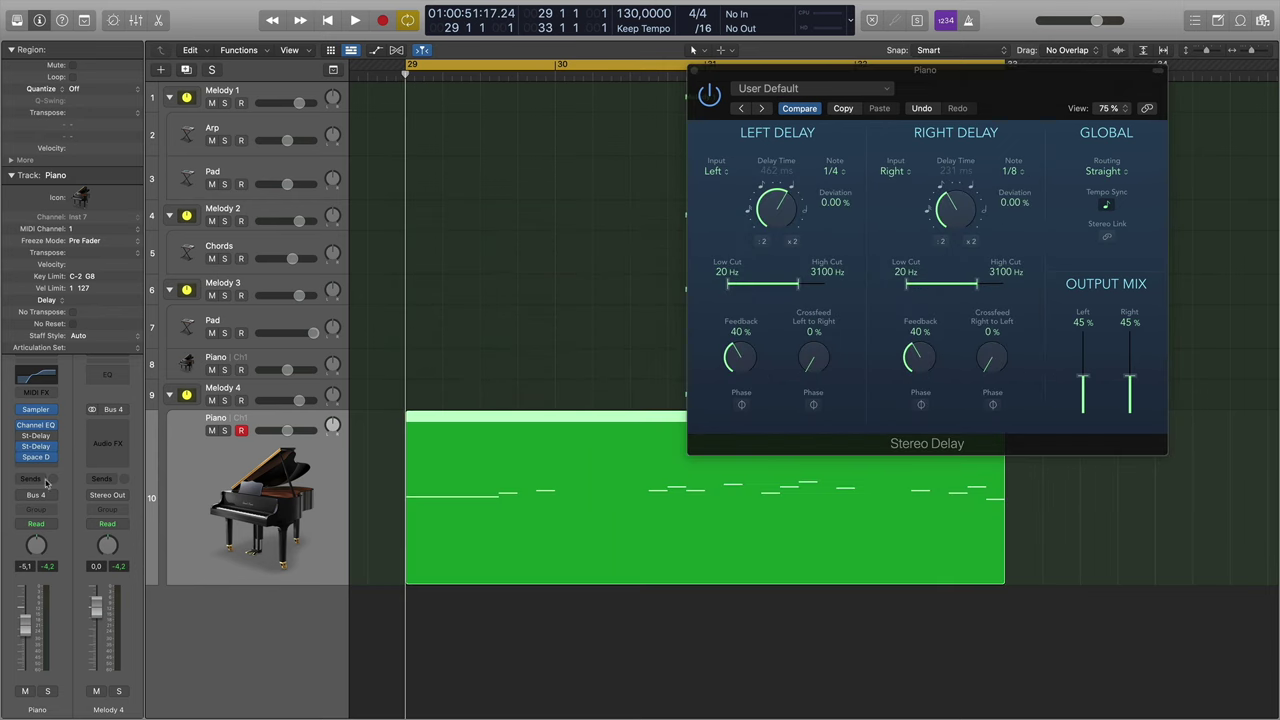
pyautogui.click(36, 425)
pyautogui.moveTo(738, 307); pyautogui.dragTo(738, 334)
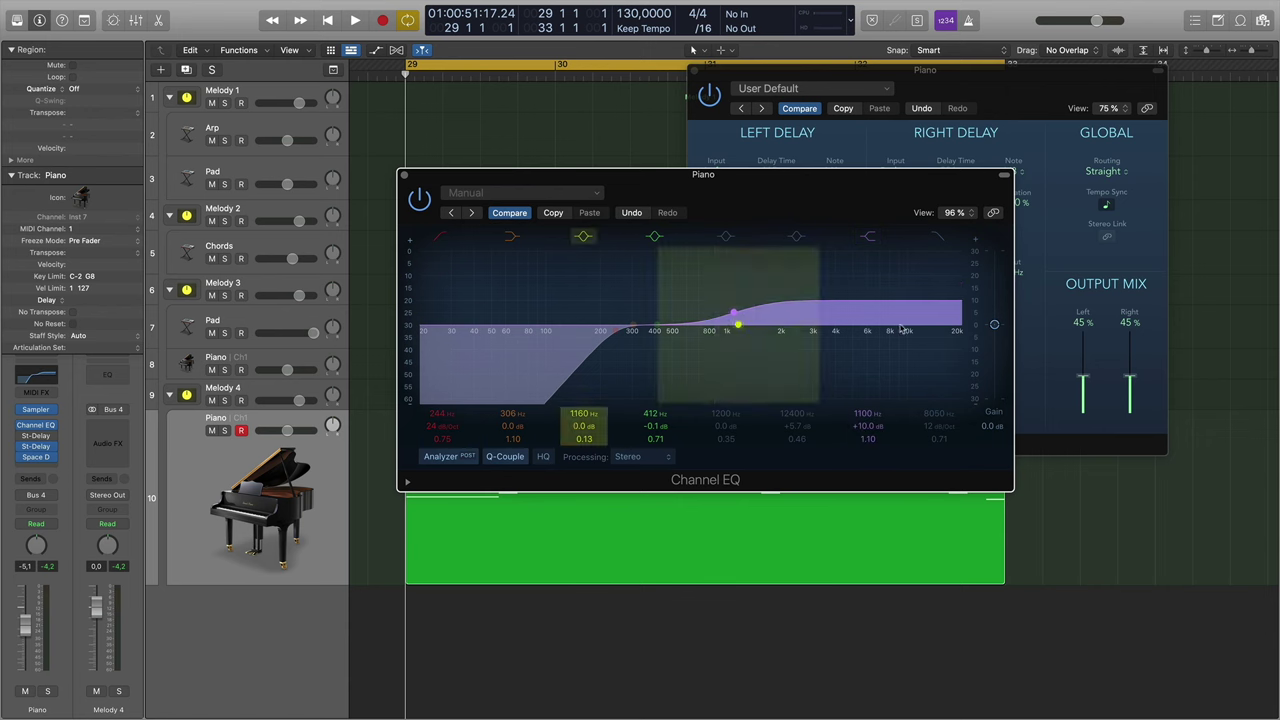
pyautogui.click(404, 177)
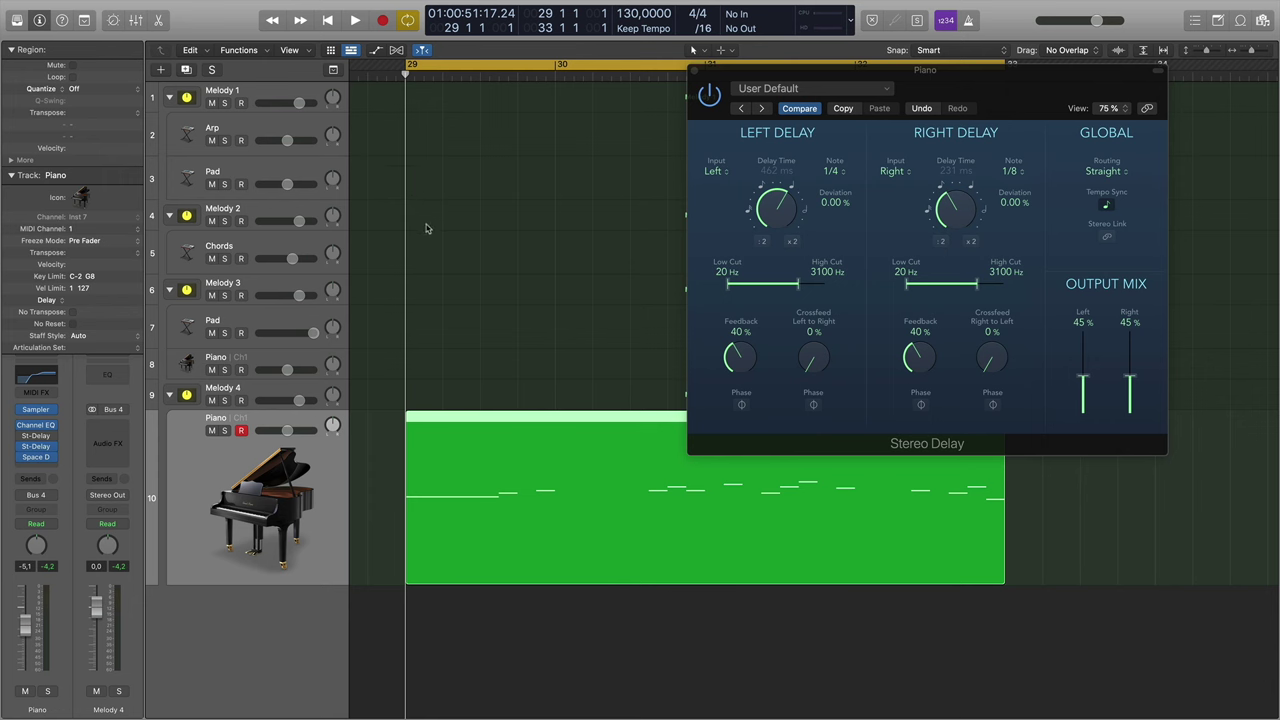
# Play the melody, try a 5000 Hz High Cut on both sides of the second Stereo Delay, and settle both on 3900 Hz.
pyautogui.press('space')
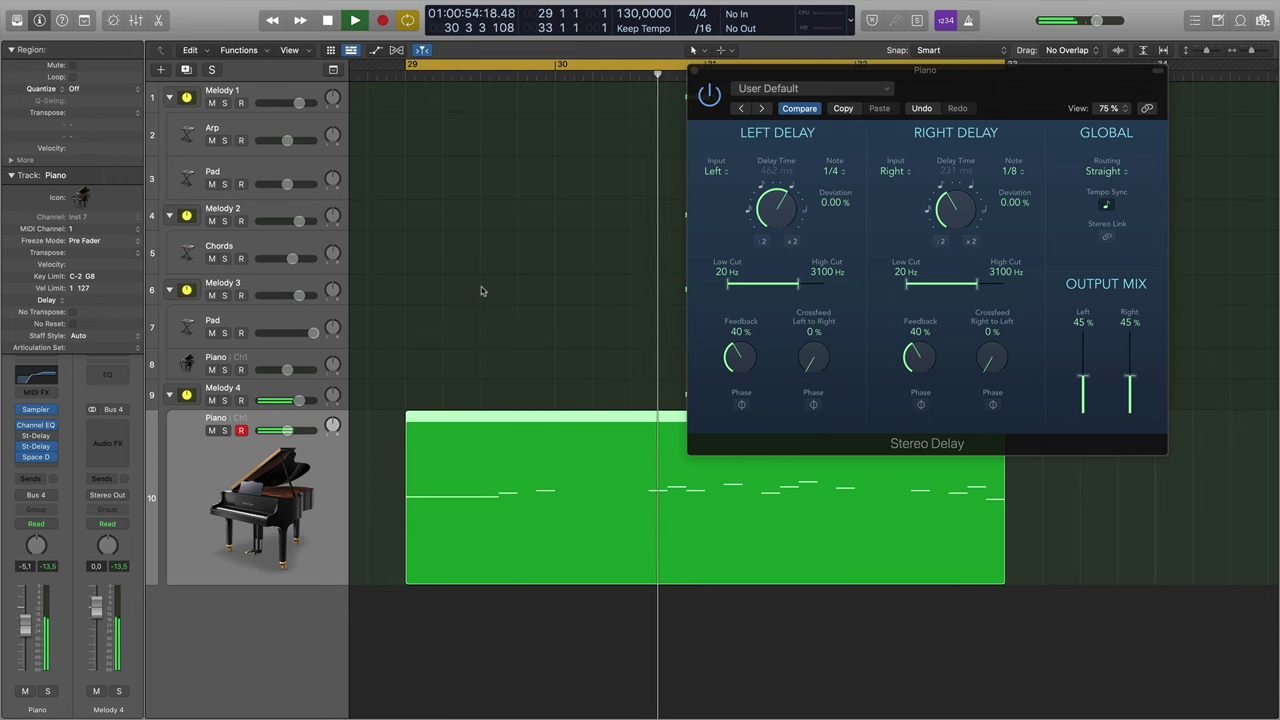
pyautogui.moveTo(801, 291); pyautogui.dragTo(806, 291)
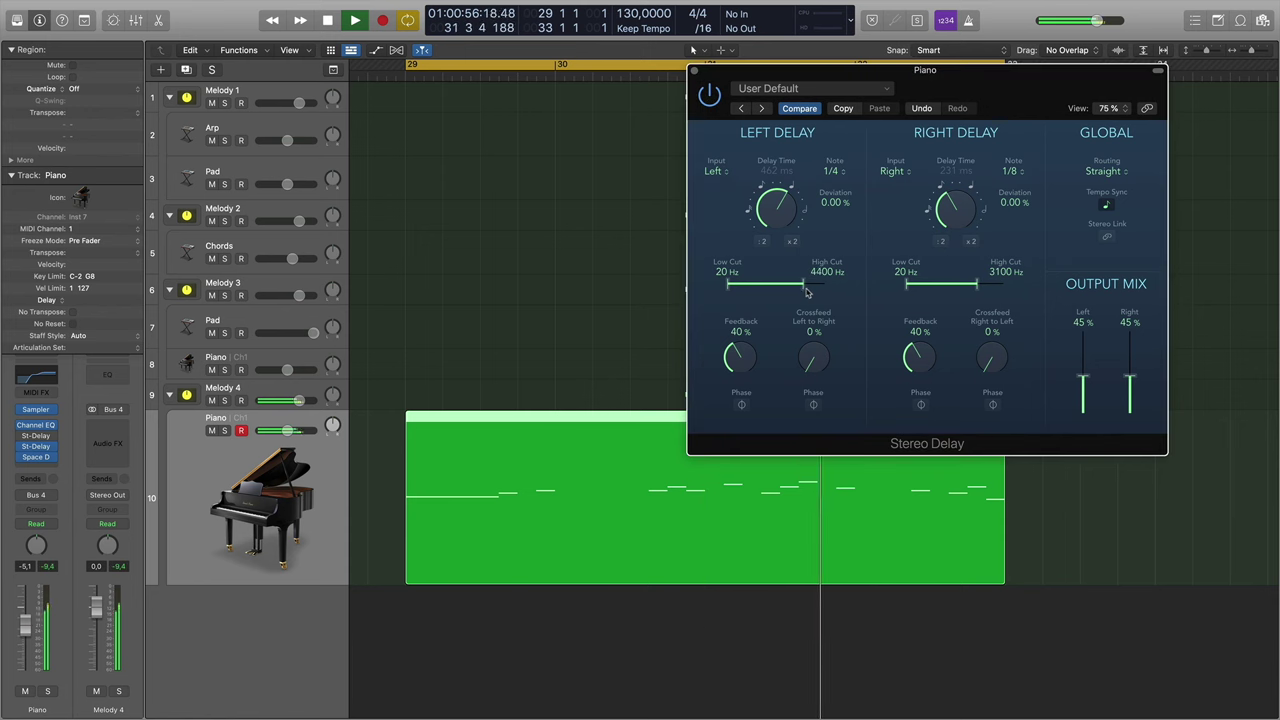
pyautogui.moveTo(981, 294); pyautogui.dragTo(986, 294)
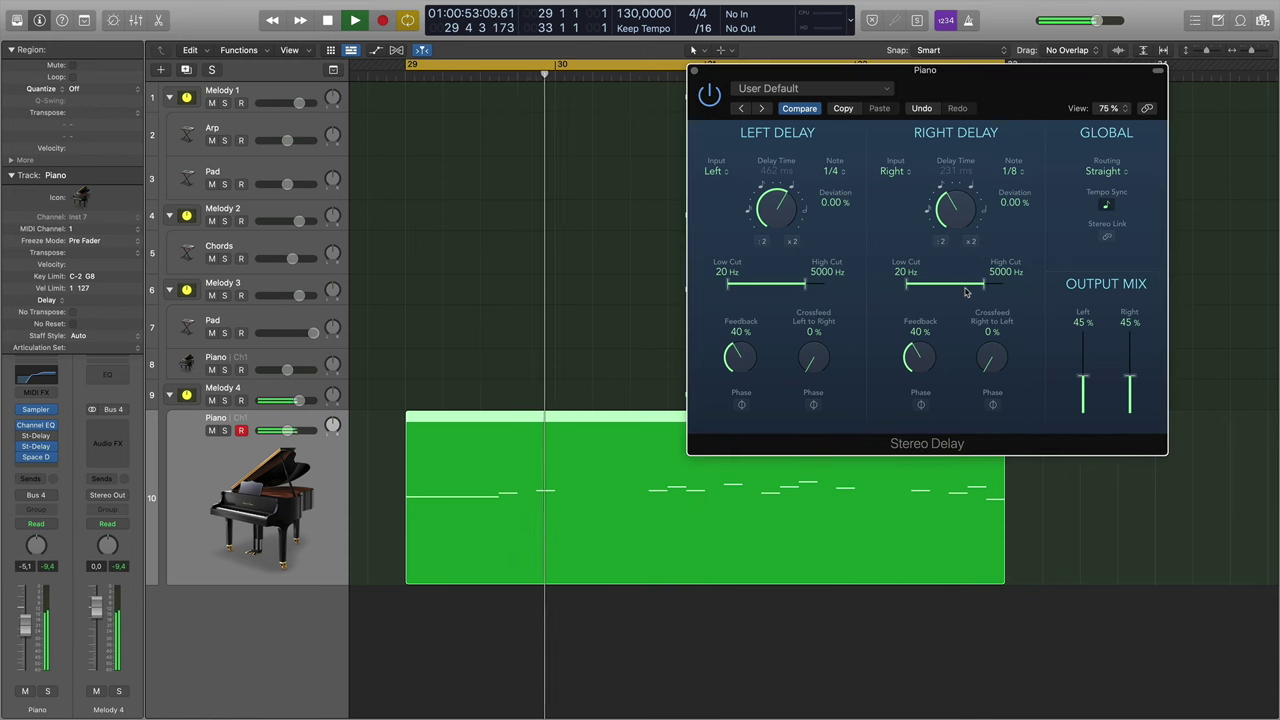
pyautogui.moveTo(806, 286); pyautogui.dragTo(801, 286)
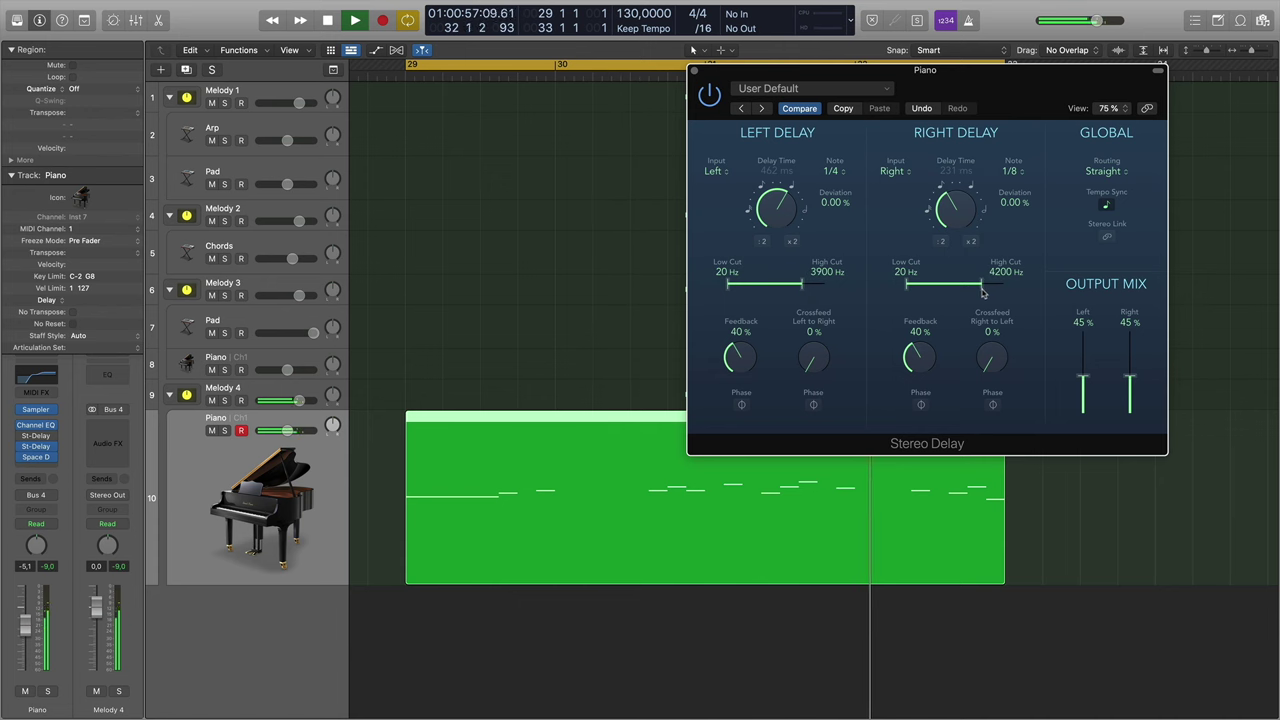
pyautogui.moveTo(985, 290); pyautogui.dragTo(981, 293)
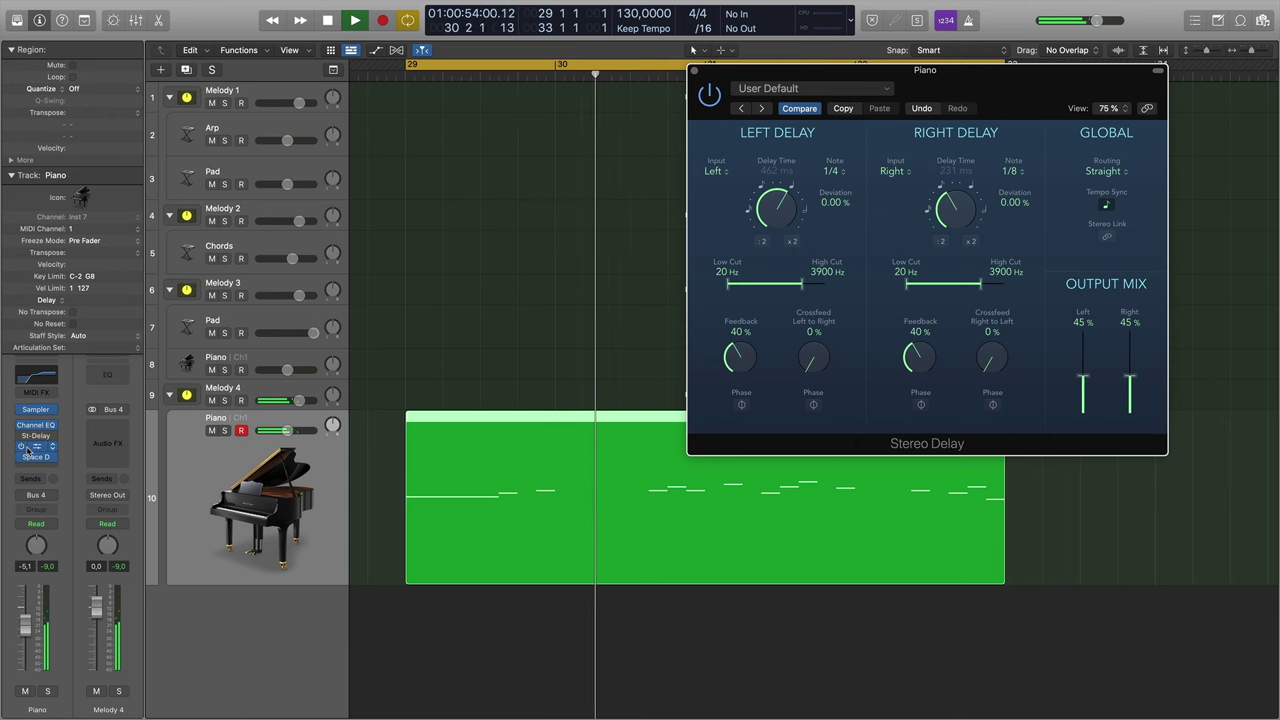
# Compare the first Stereo Delay with the bypassed second one during playback, close both plug-in windows, and stop playback.
pyautogui.moveTo(22, 448); pyautogui.dragTo(22, 436)
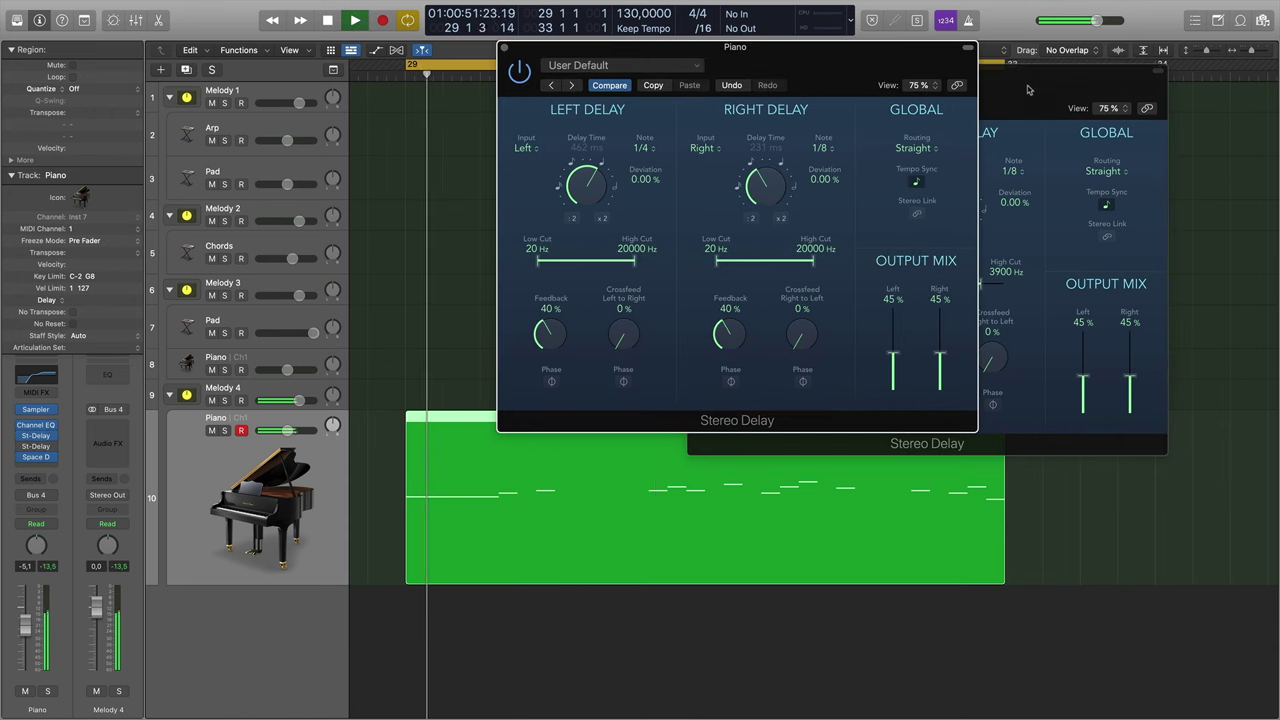
pyautogui.moveTo(1028, 79); pyautogui.dragTo(1107, 86)
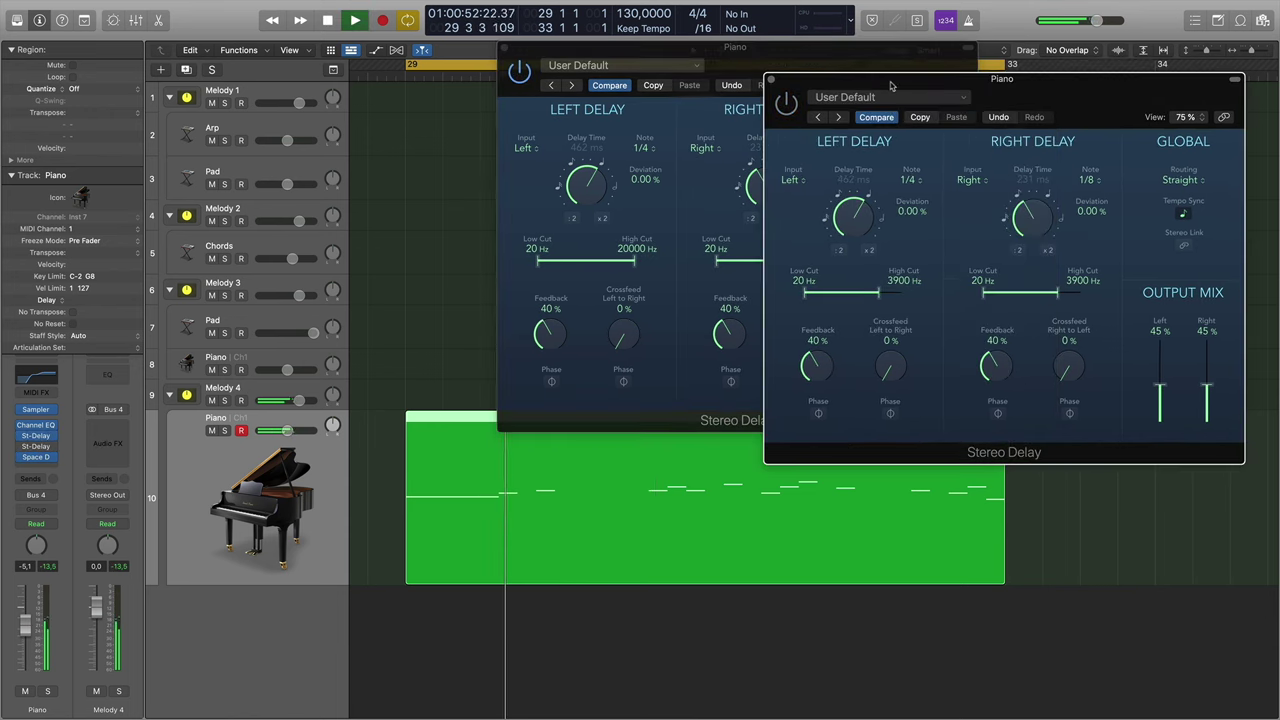
pyautogui.click(773, 77)
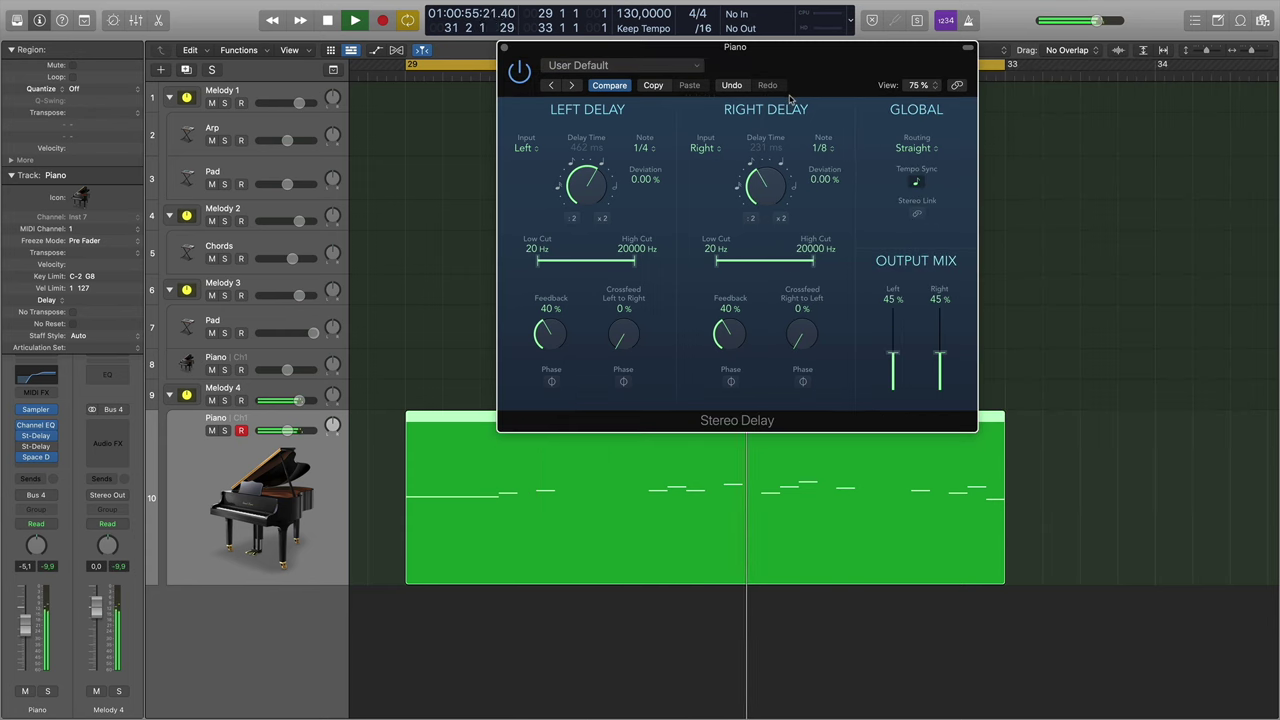
pyautogui.click(504, 47)
pyautogui.press('space')
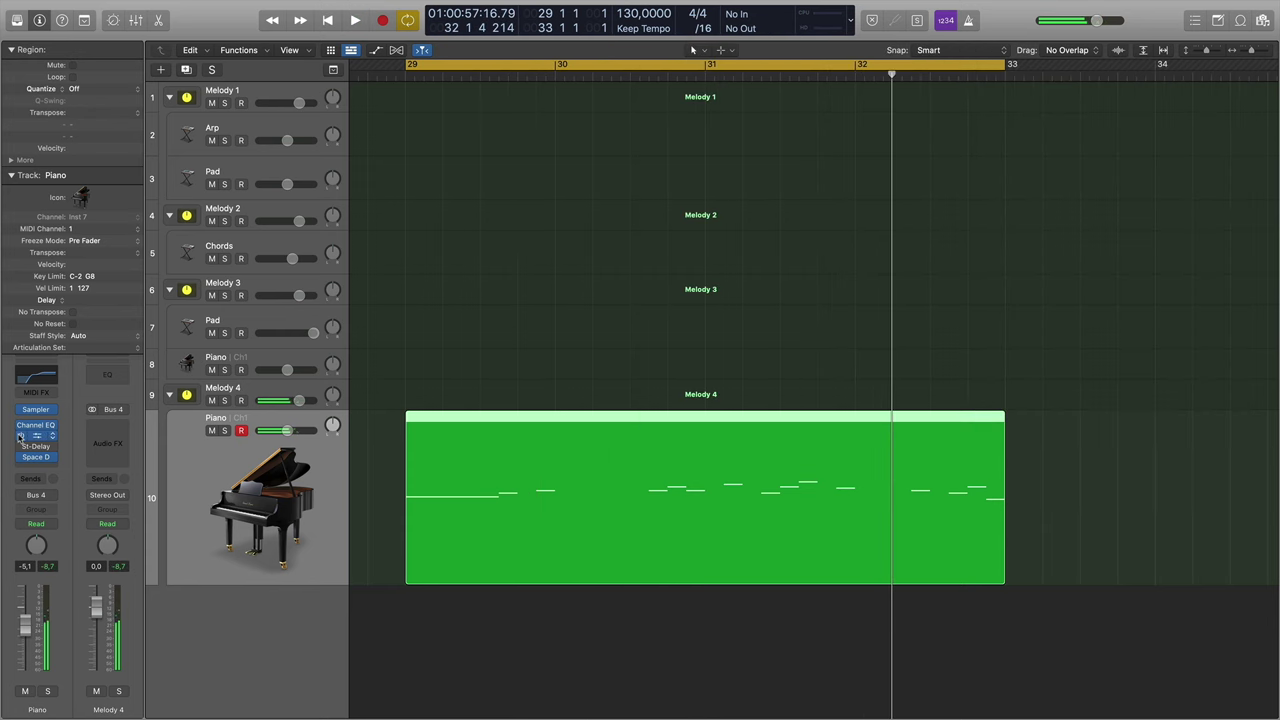
# Re-enable the second Stereo Delay, audition the melody through it, stop playback, and return the playhead to bar 29.
pyautogui.click(19, 447)
pyautogui.press('space')
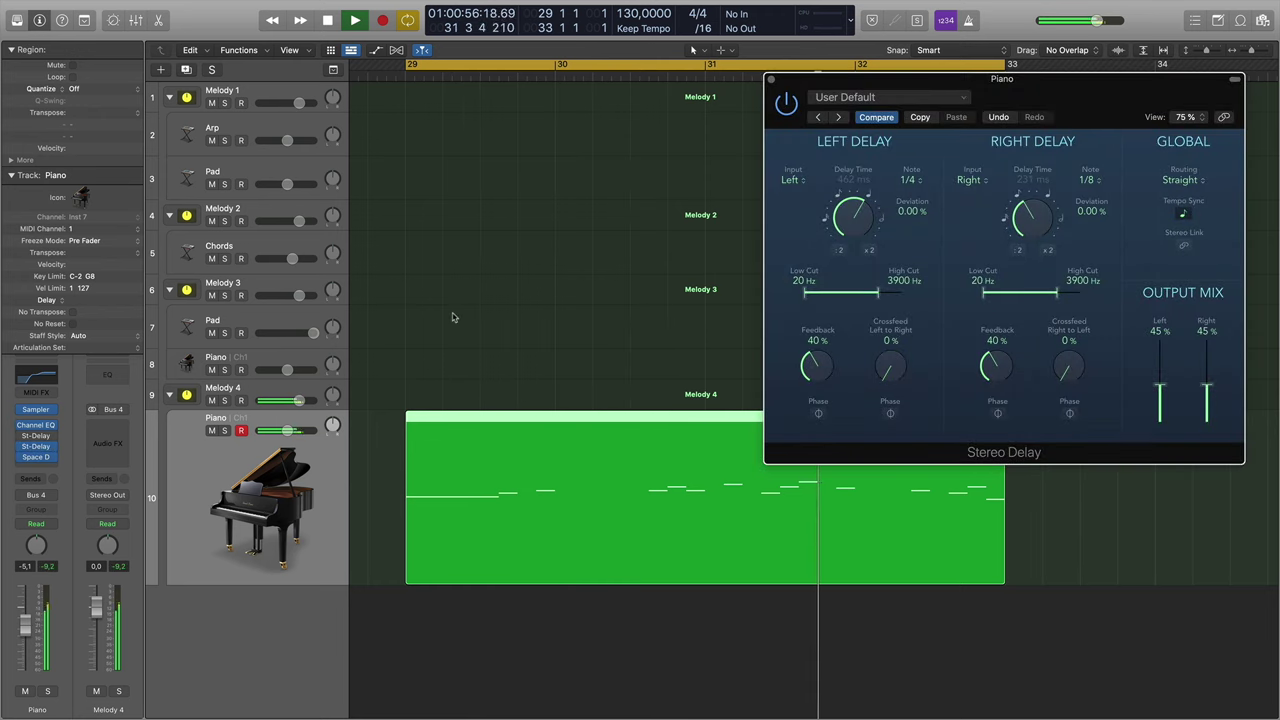
pyautogui.press('space')
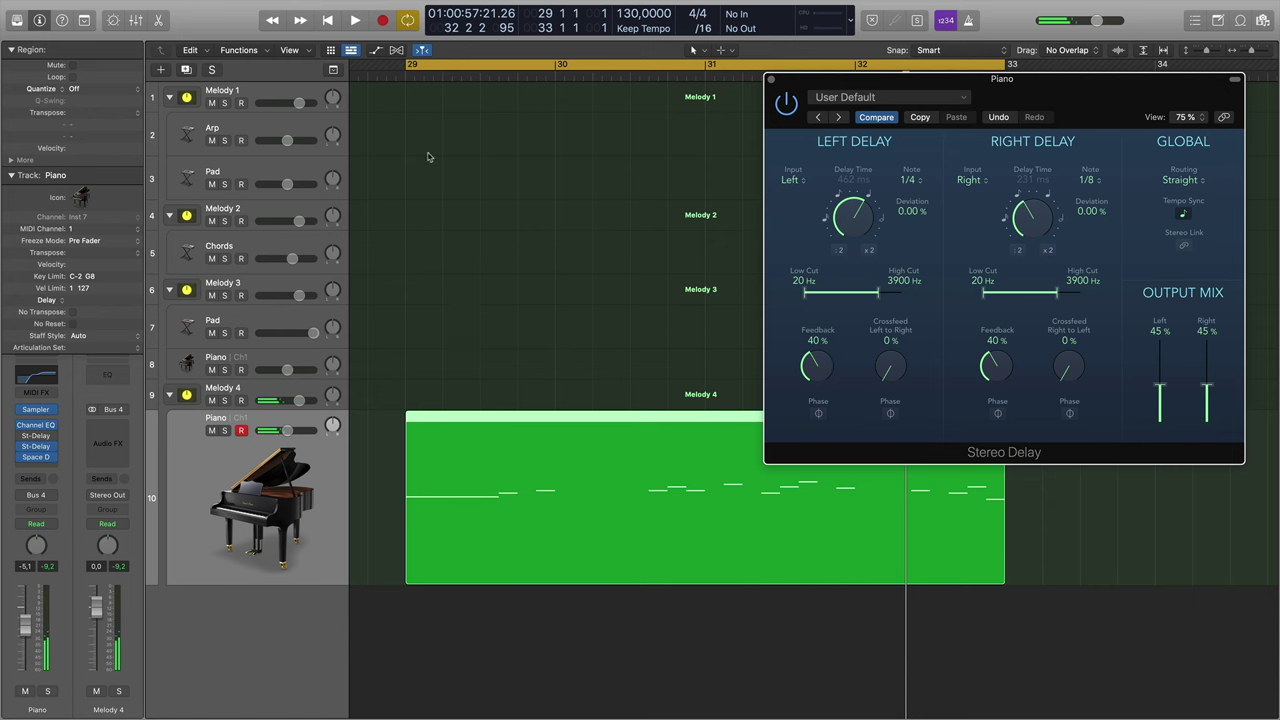
pyautogui.click(406, 78)
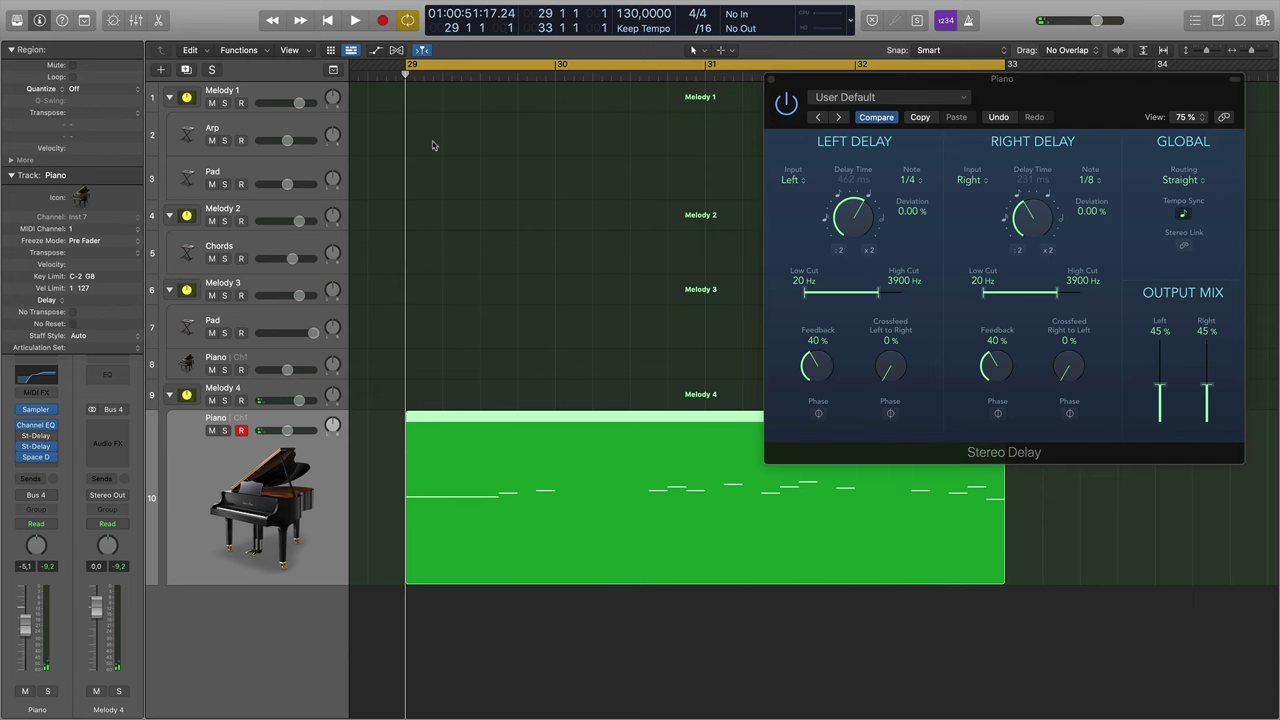